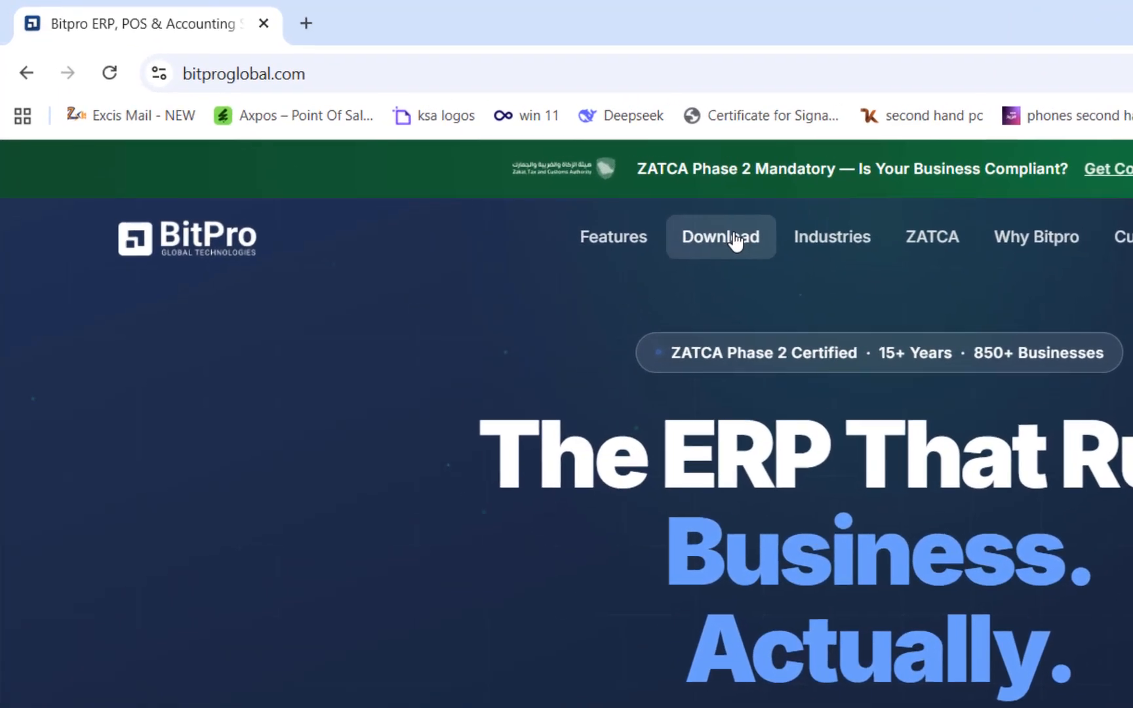
- View the Bitpro ERP Windows download page, switch to File Explorer and run BitproERP_Installer_1.5.exe
left_click(736, 240)
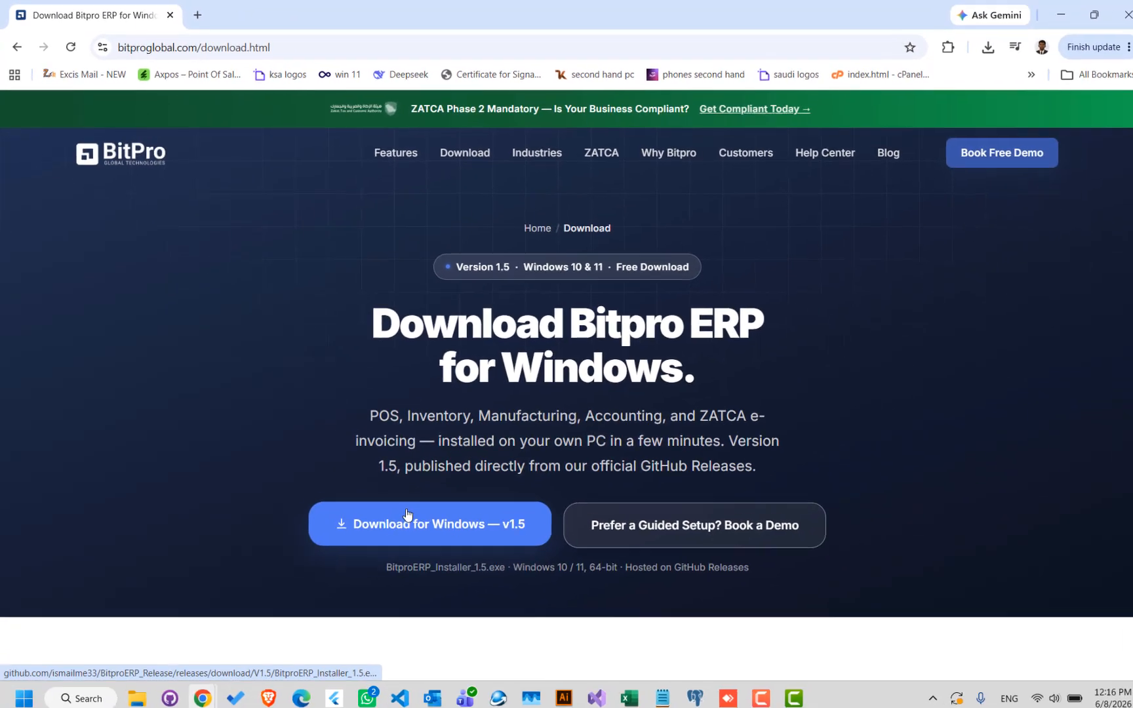
left_click(1048, 15)
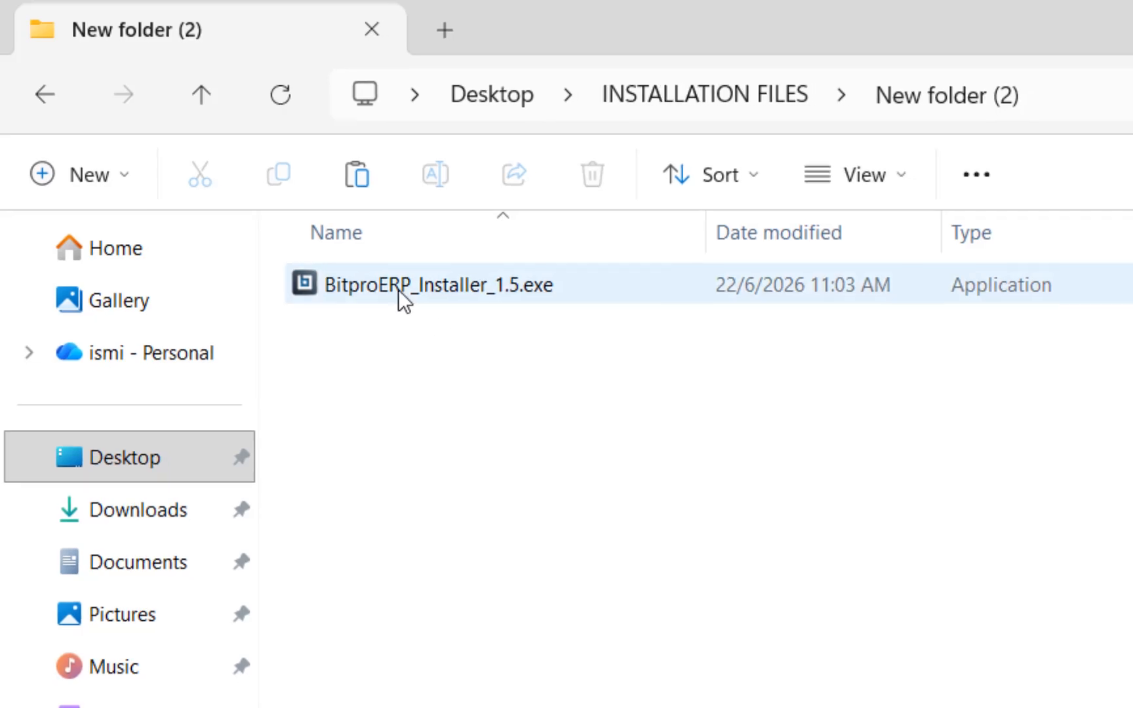
double_click(399, 295)
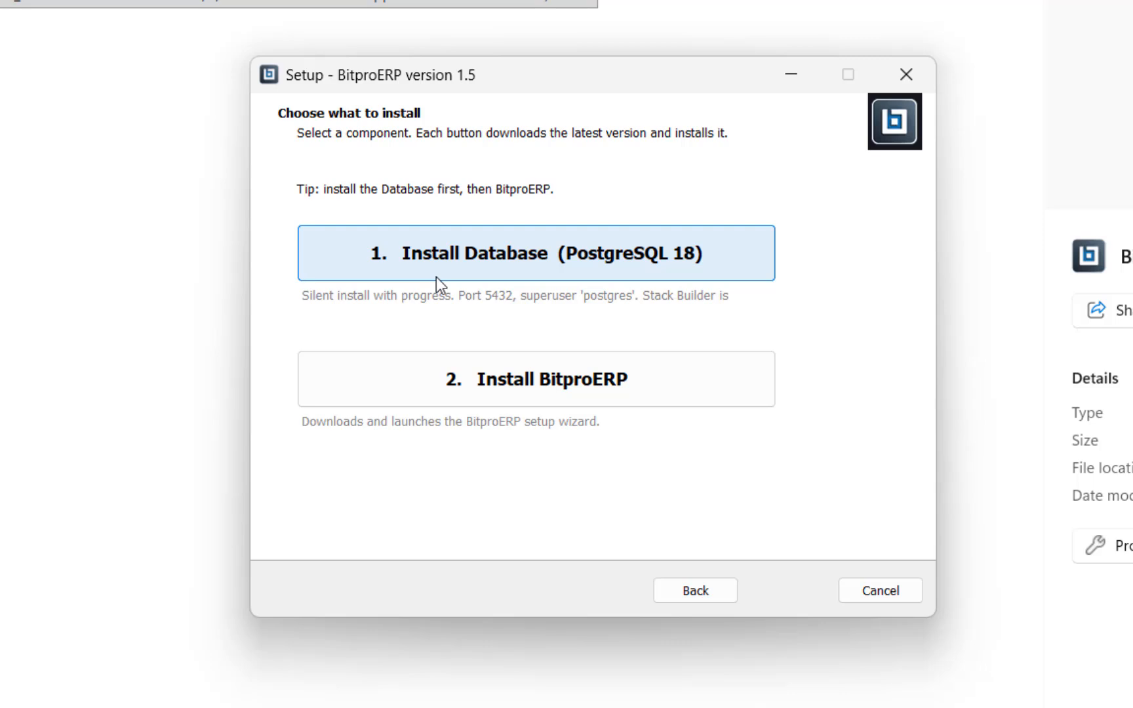
- Install the BitproERP component with a desktop shortcut and launch Bitpro ERP when setup finishes
left_click(510, 382)
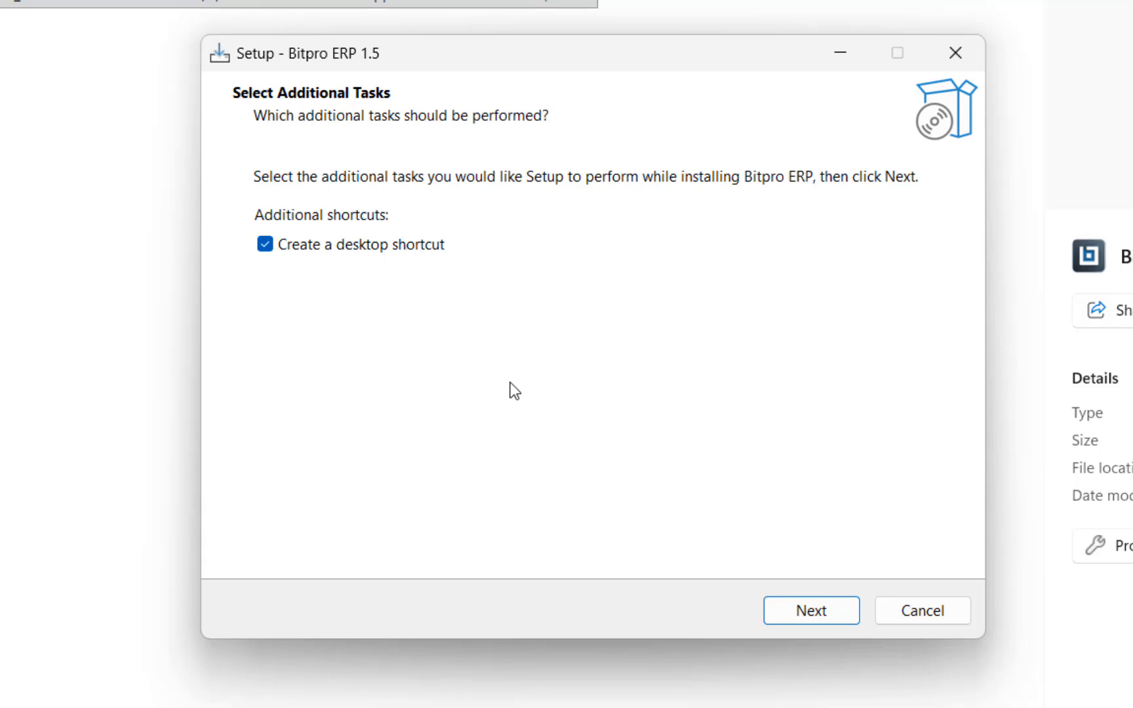
left_click(817, 614)
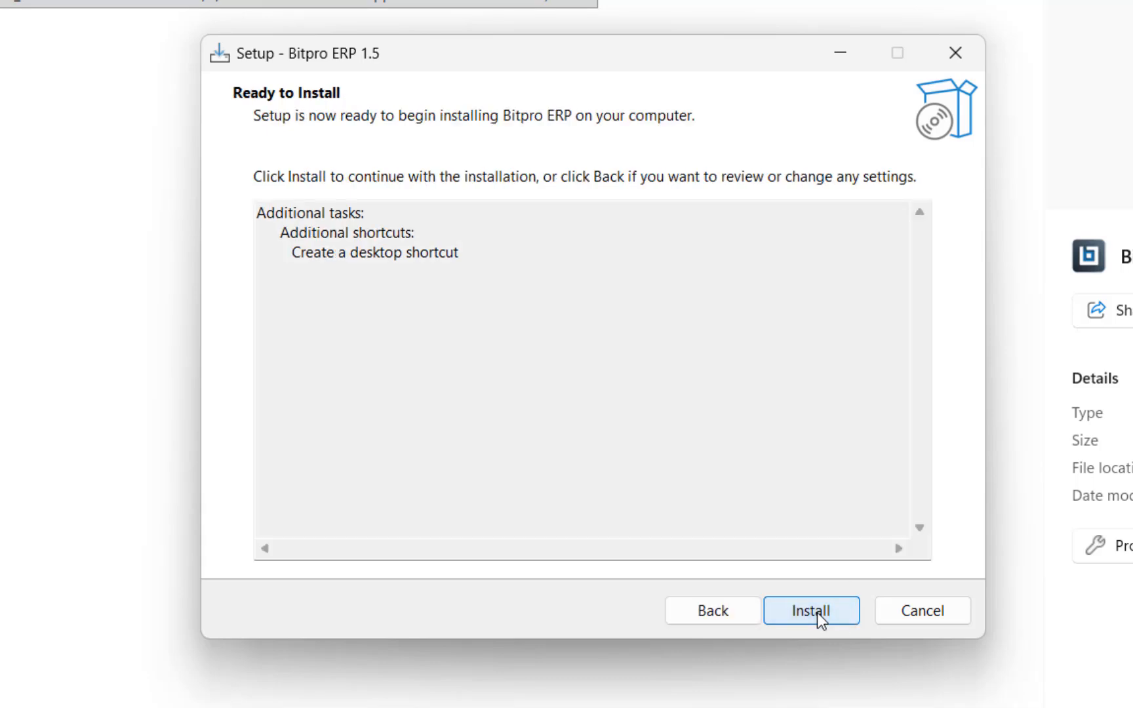
left_click(817, 613)
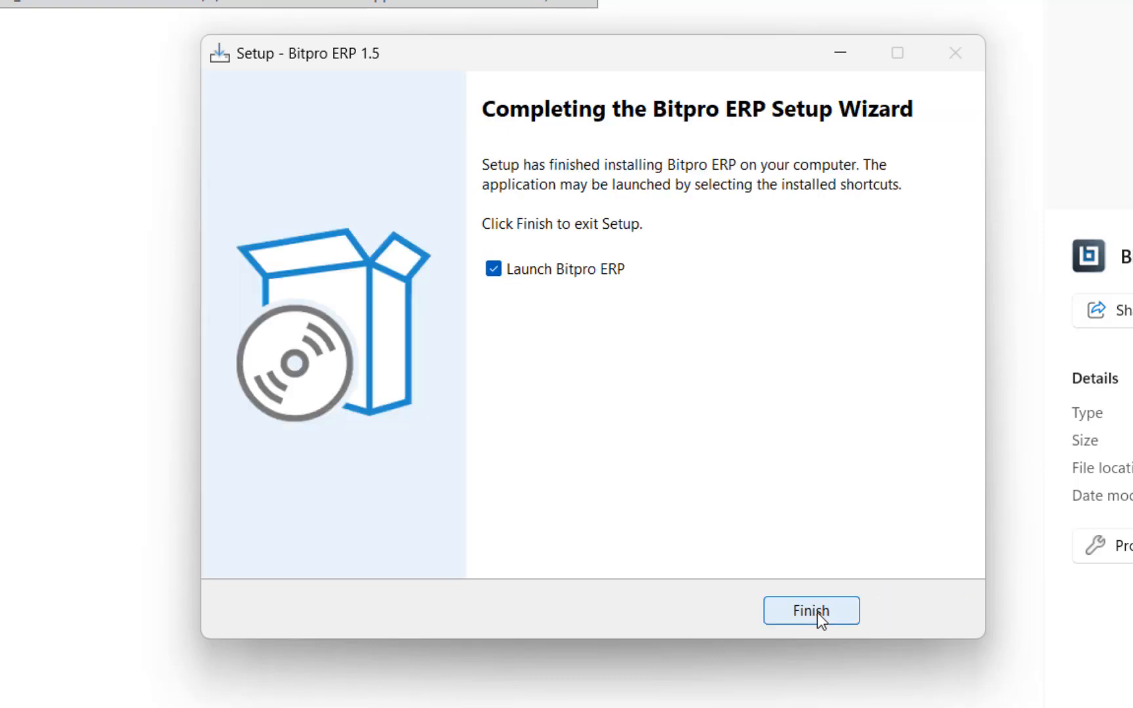
left_click(818, 613)
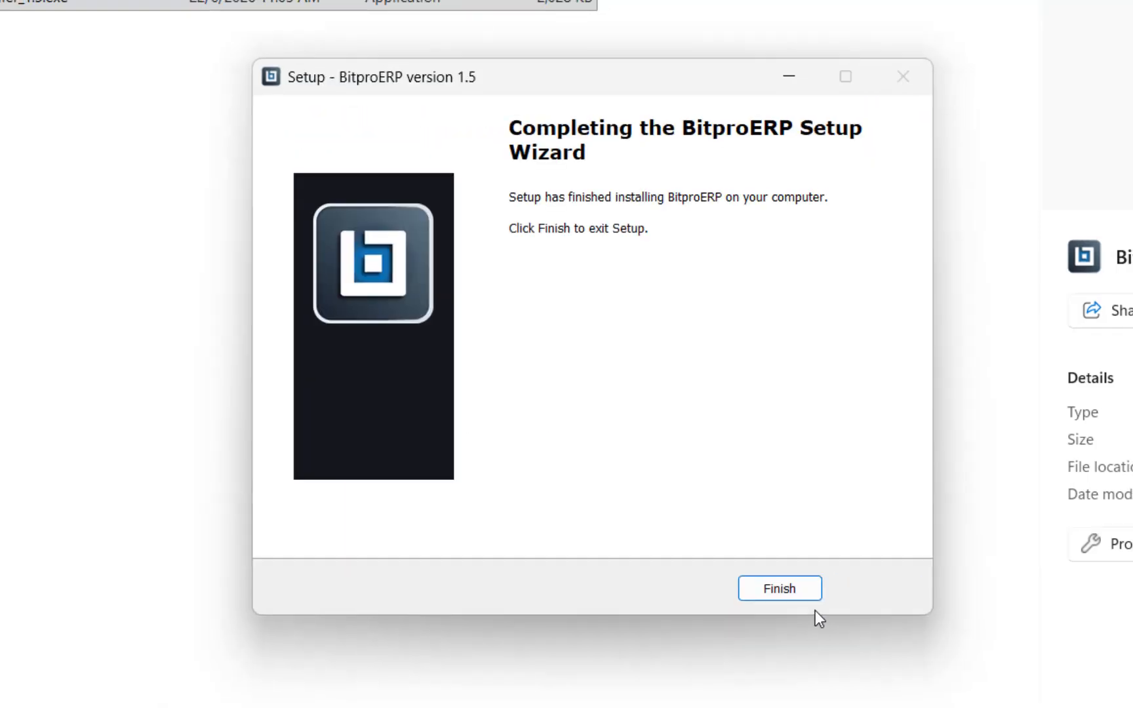
left_click(813, 608)
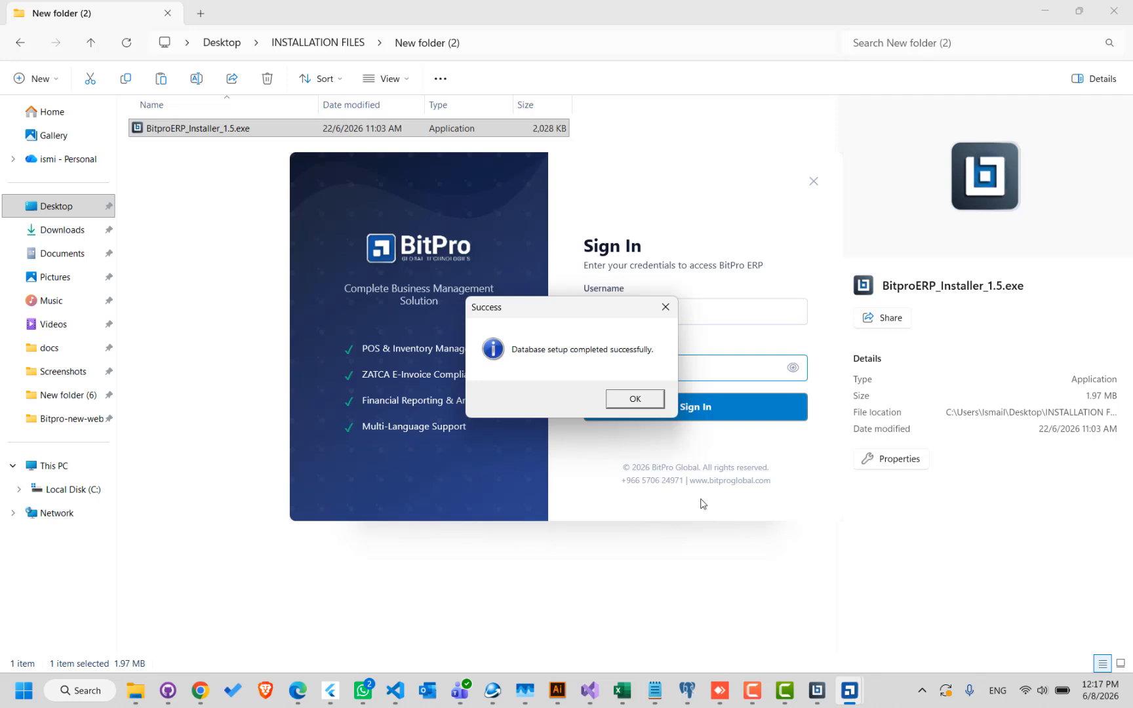
- Dismiss the database setup message and sign in to BitPro ERP as admin with the account password
key("Return")
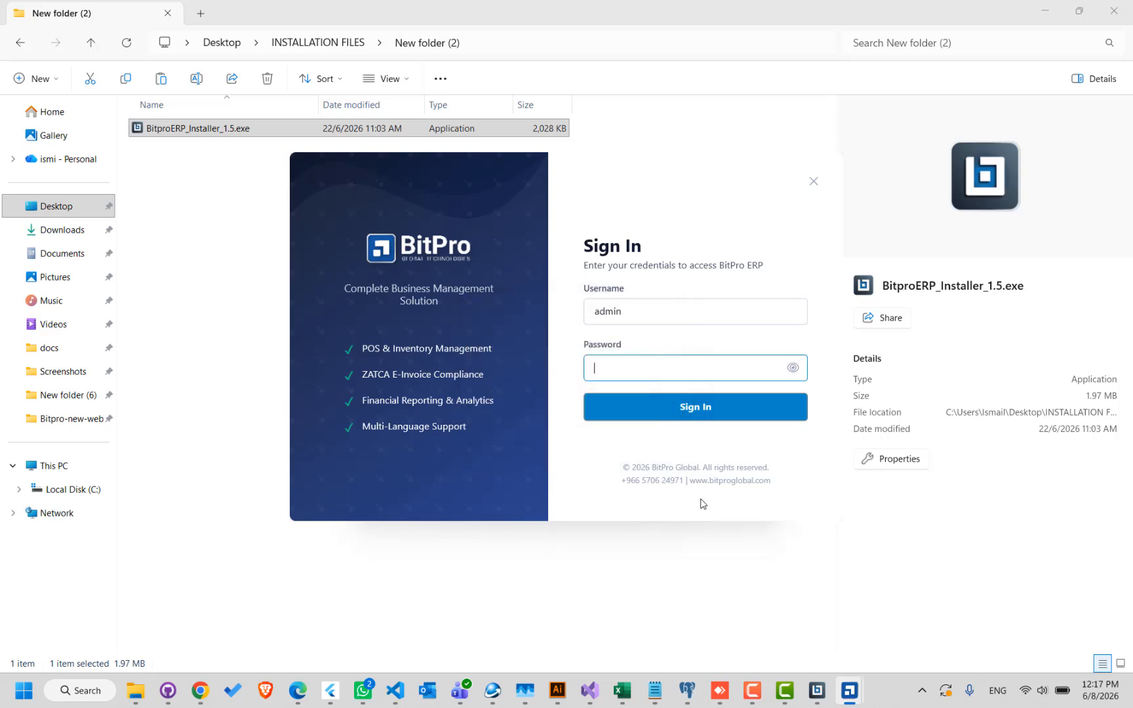
type("admin")
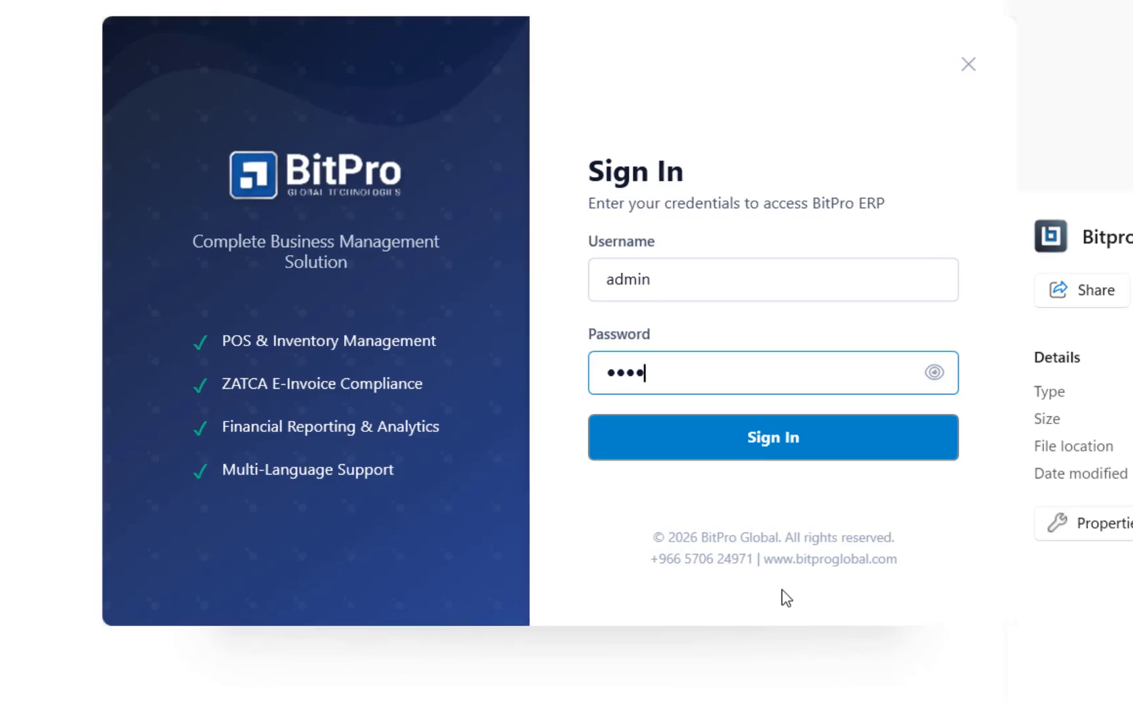
left_click(936, 375)
left_click(801, 438)
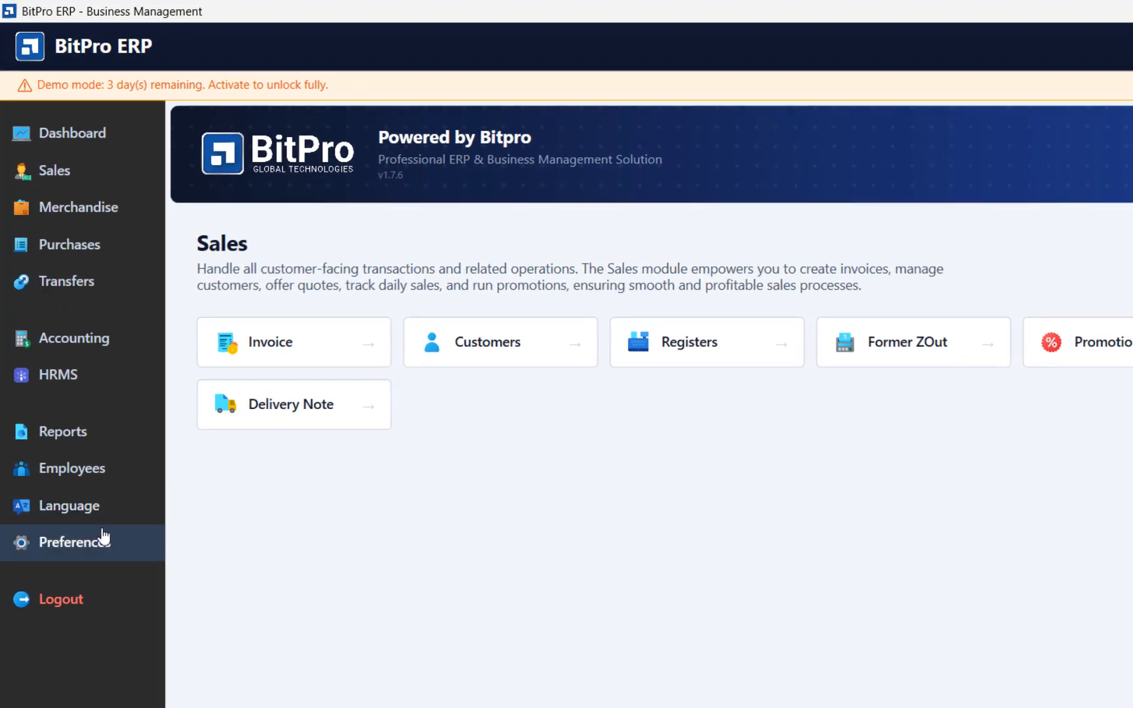
- In the system preferences for taxes, set the tax type to VAT and the default tax rate to VAT 15%
left_click(103, 538)
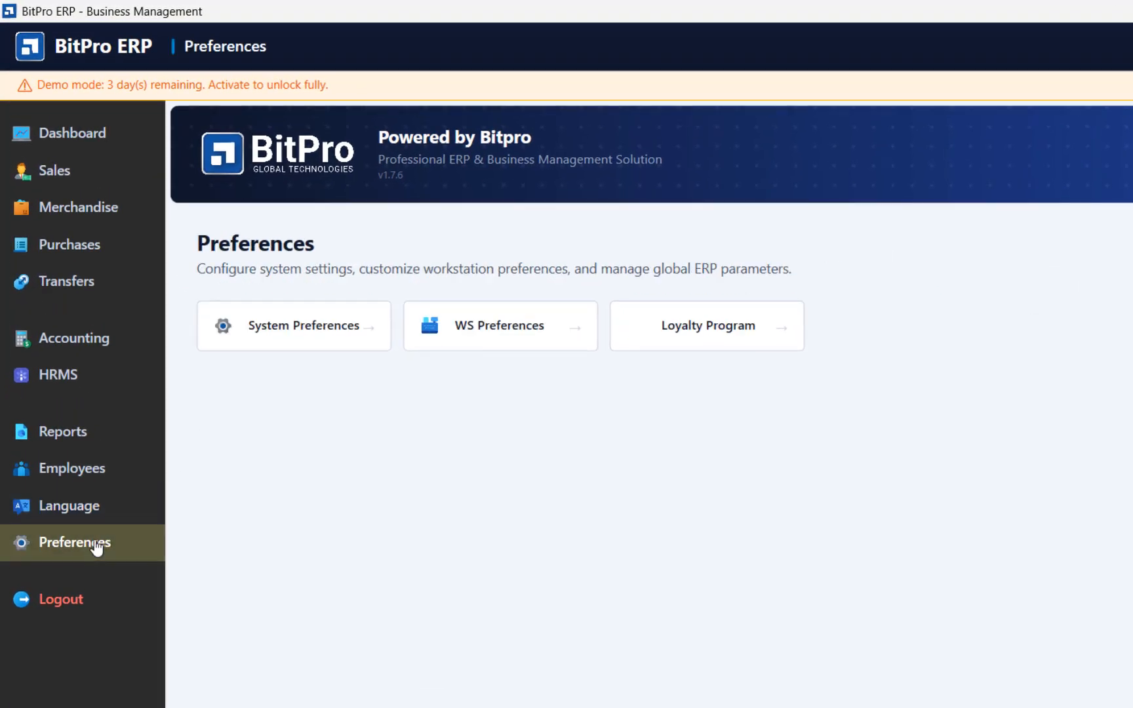
left_click(335, 349)
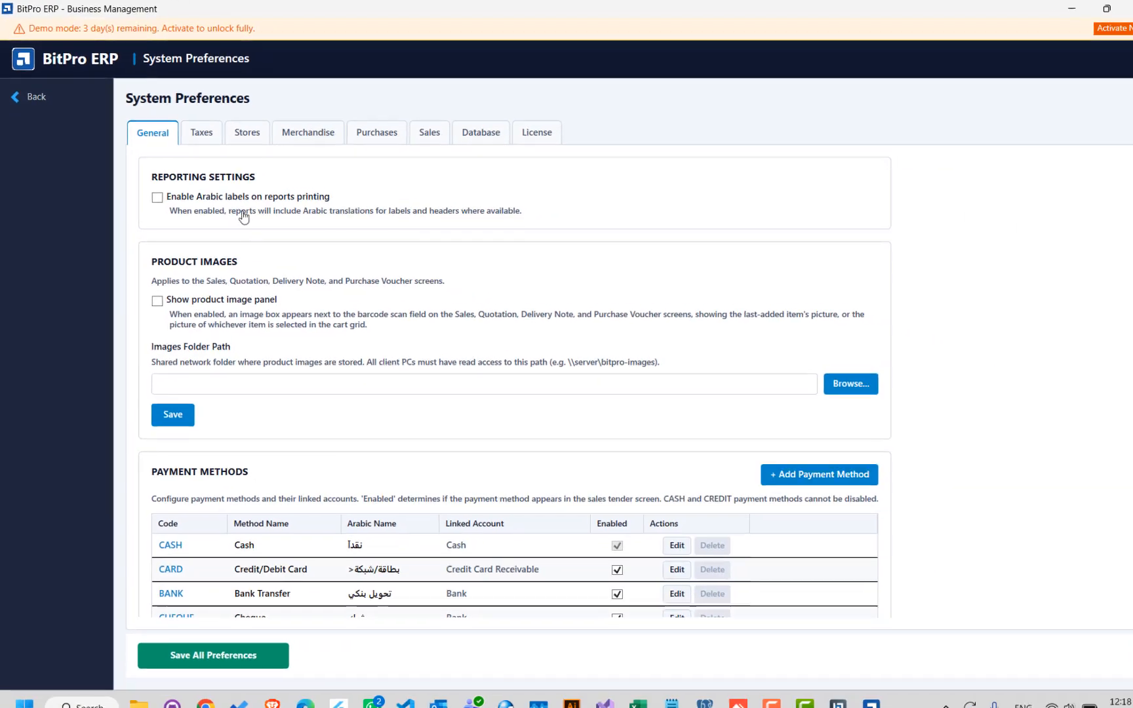
left_click(202, 134)
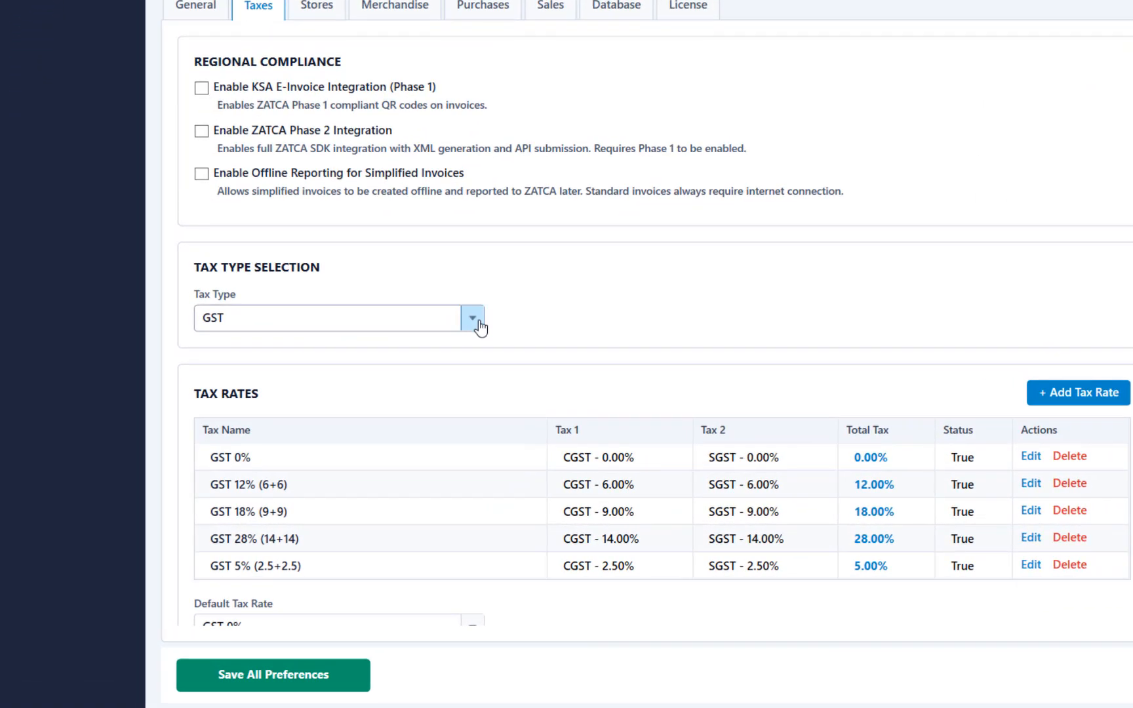
left_click(478, 324)
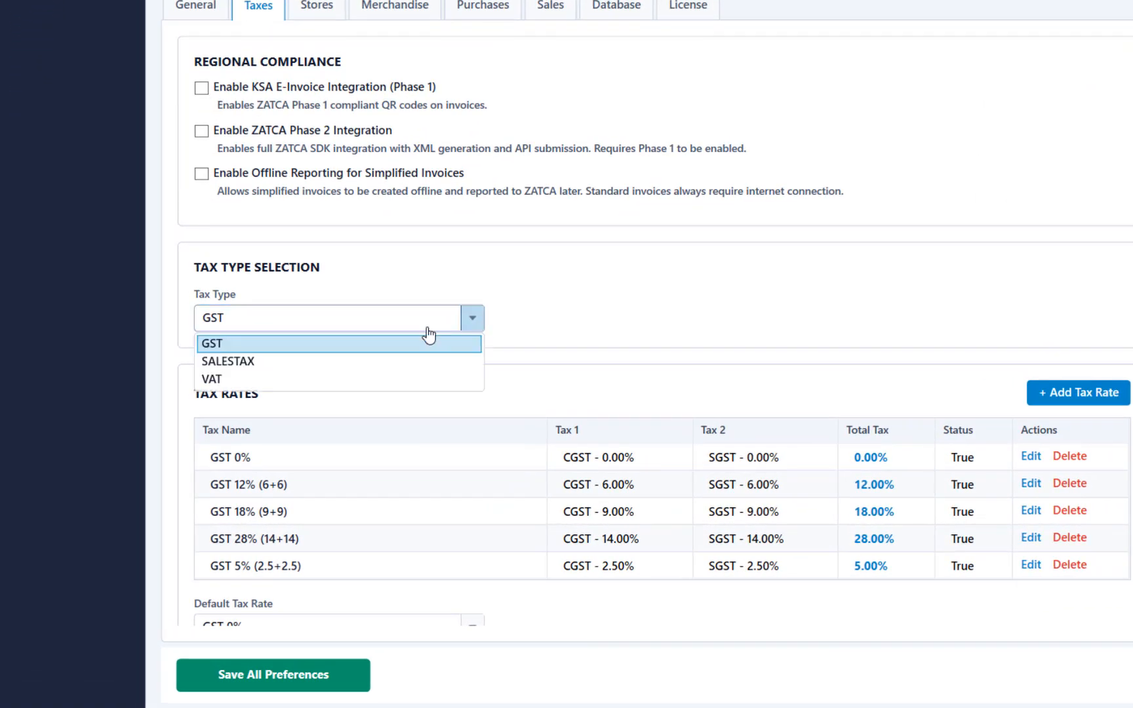
left_click(291, 379)
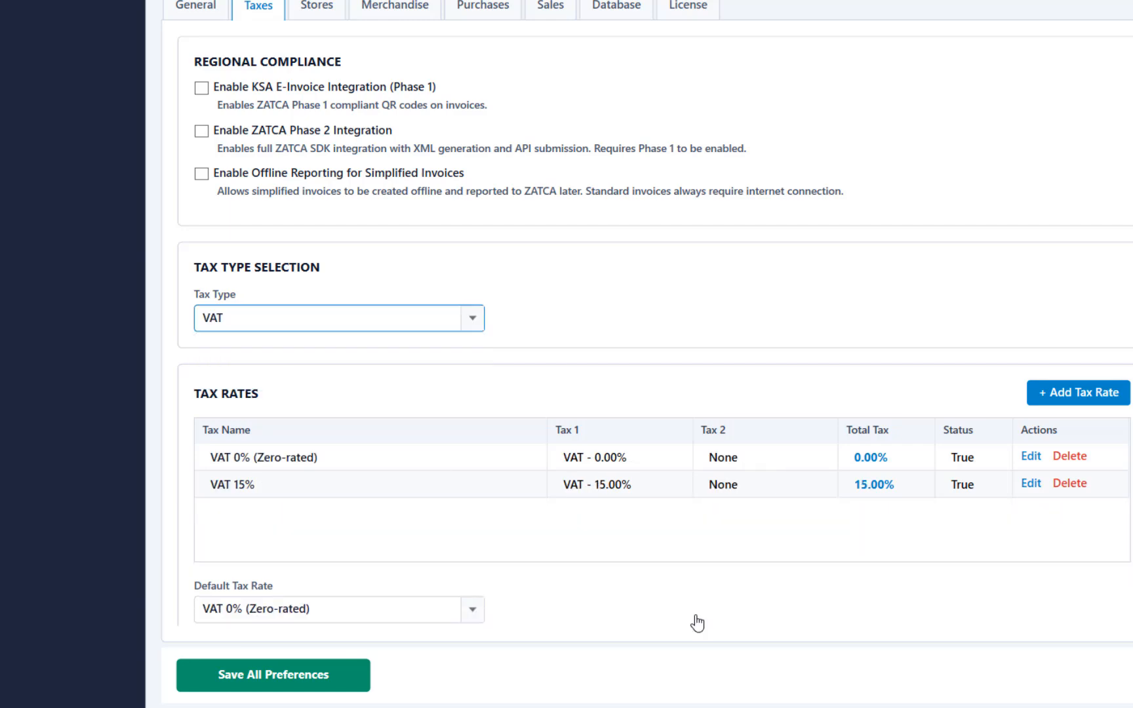
left_click(473, 610)
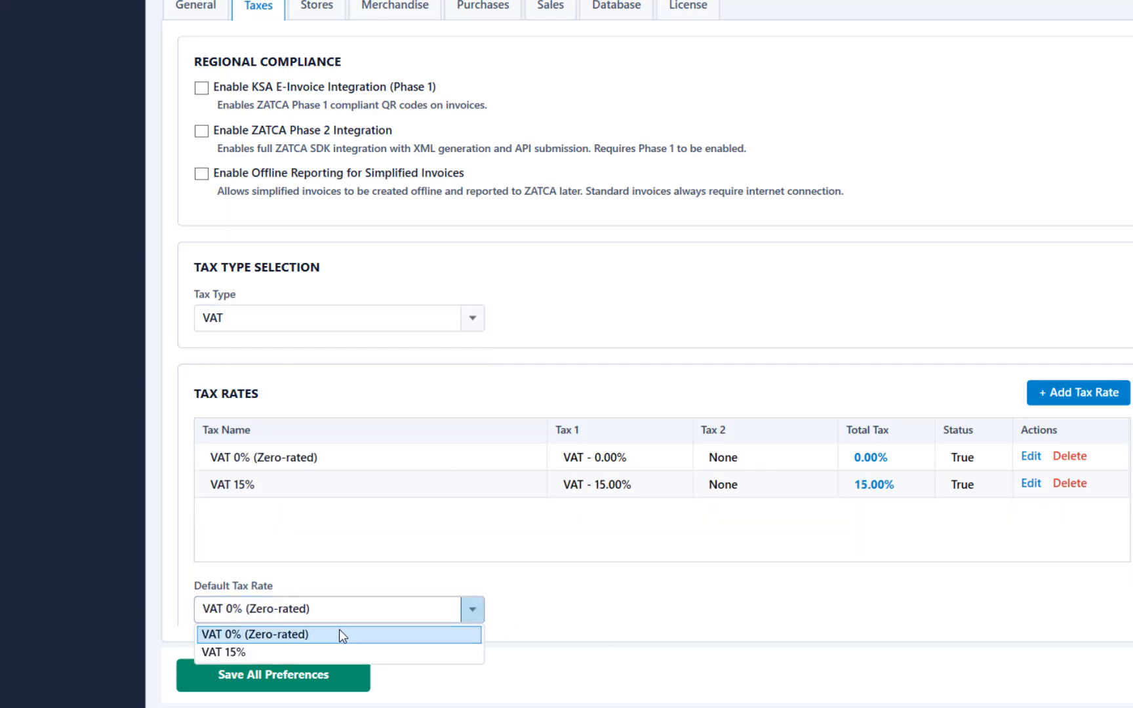
left_click(298, 651)
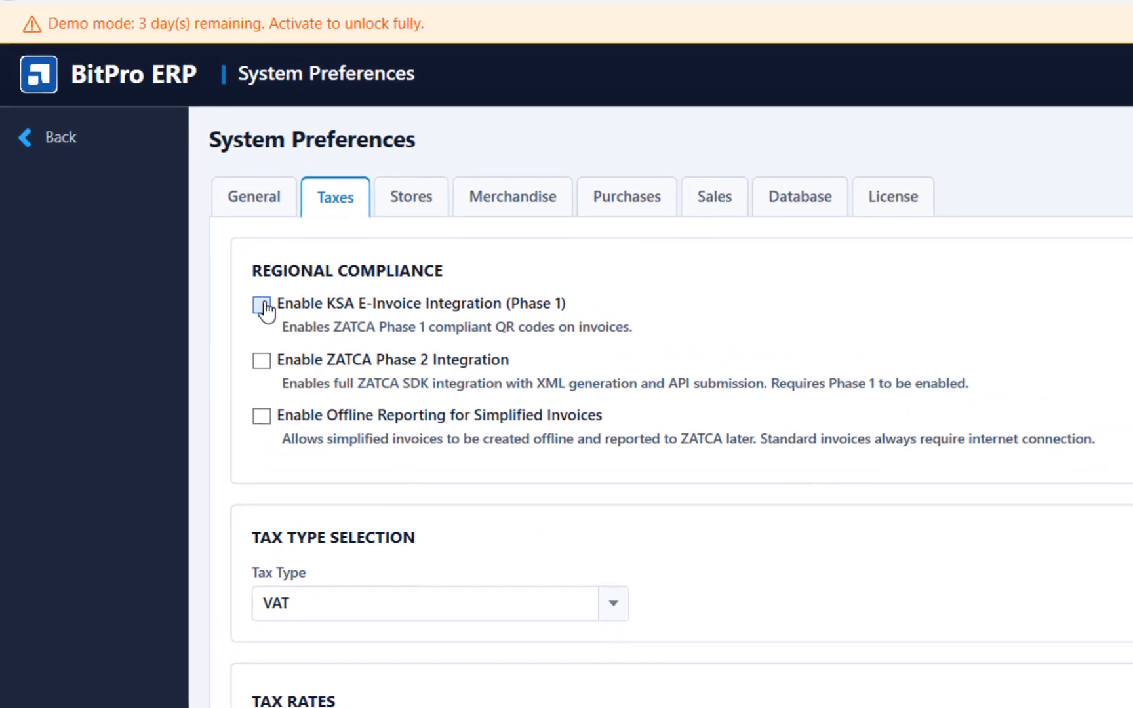
- Enable KSA E-Invoice Integration (Phase 1) and save all preferences
left_click(261, 305)
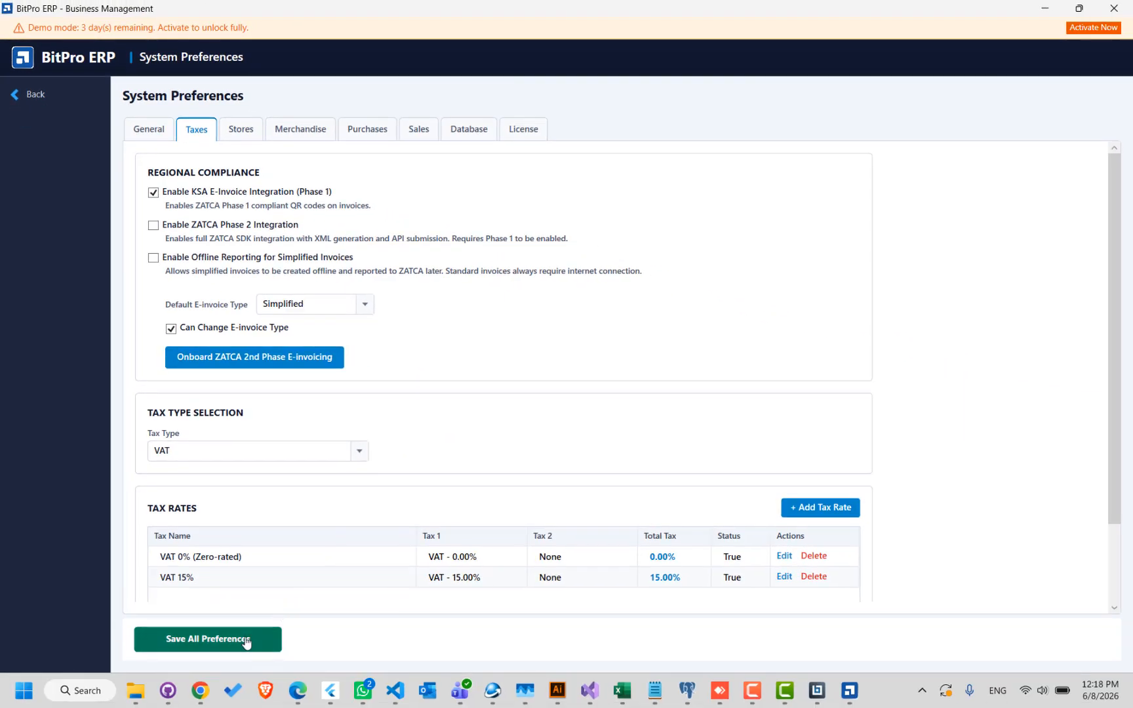
left_click(246, 642)
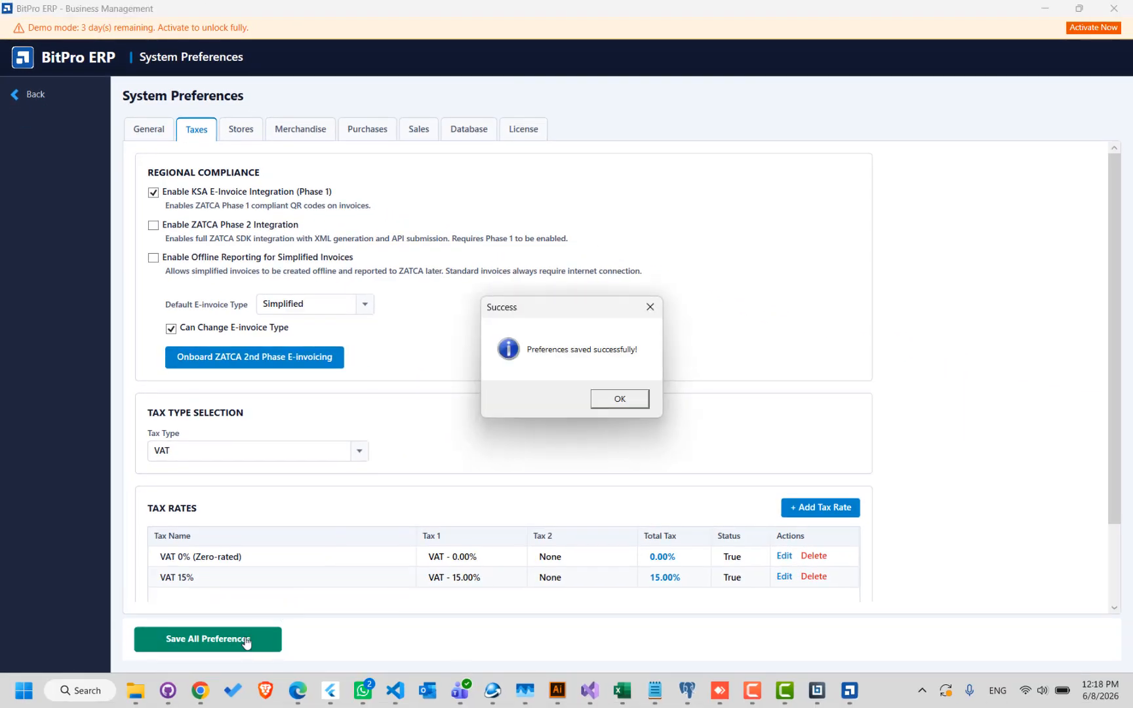
key("Return")
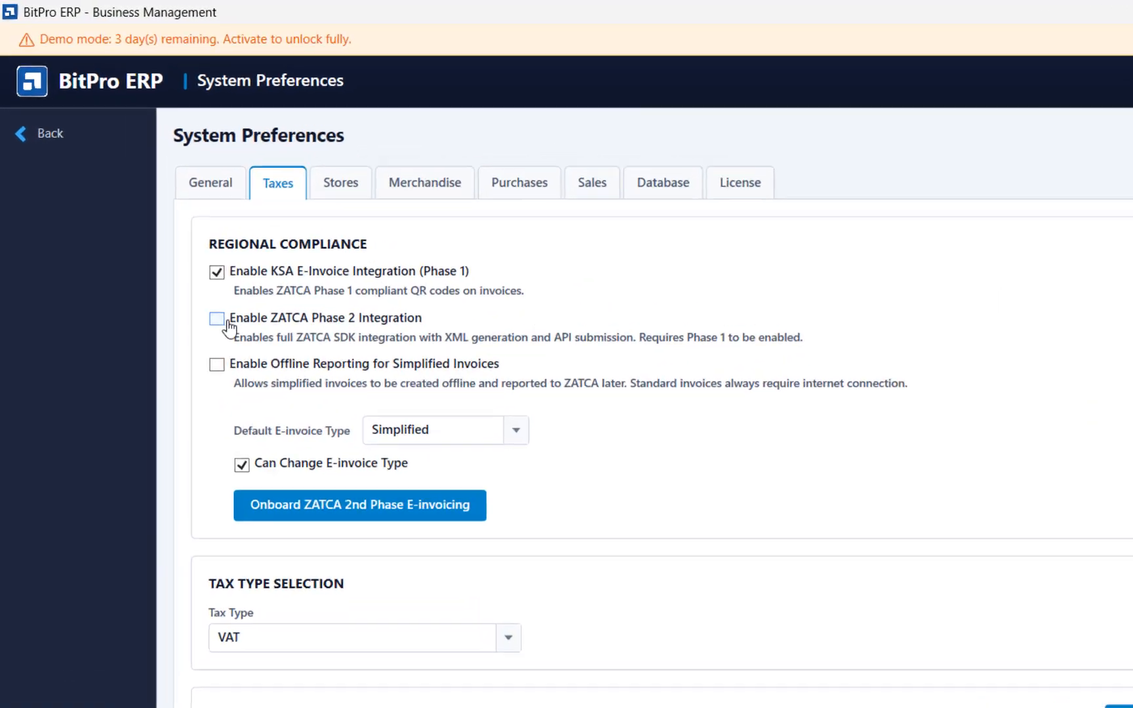
- Enable ZATCA Phase 2 Integration by entering the admin password, and save all preferences
left_click(221, 325)
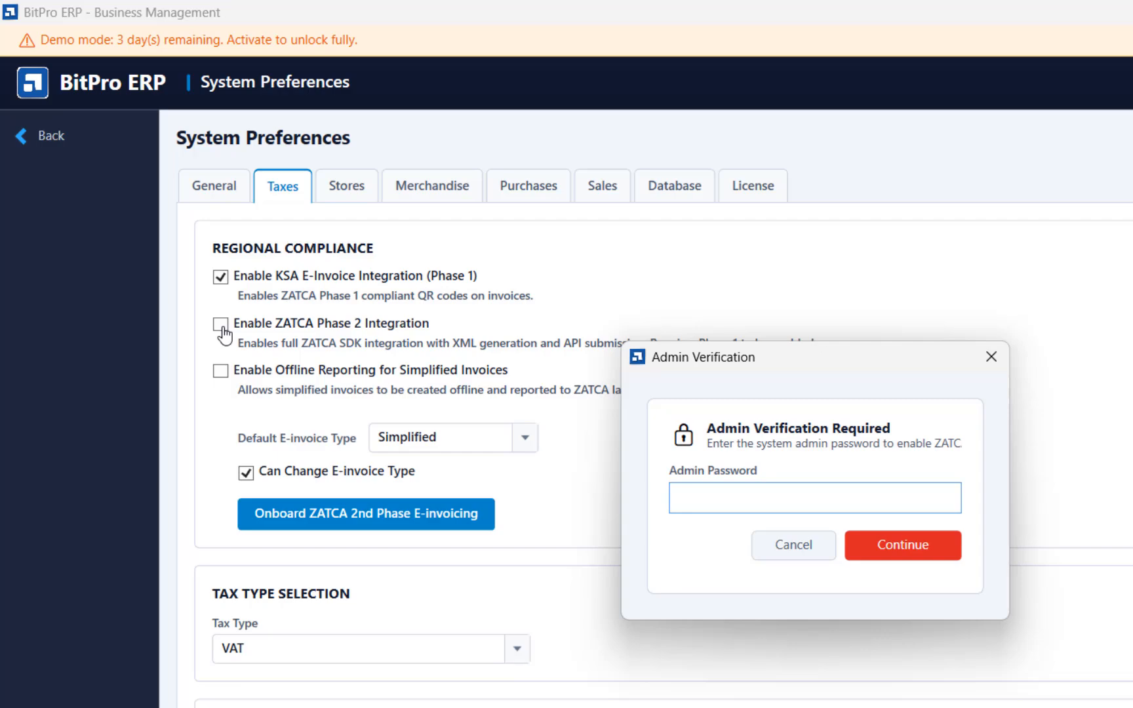
type("12345")
key("Return")
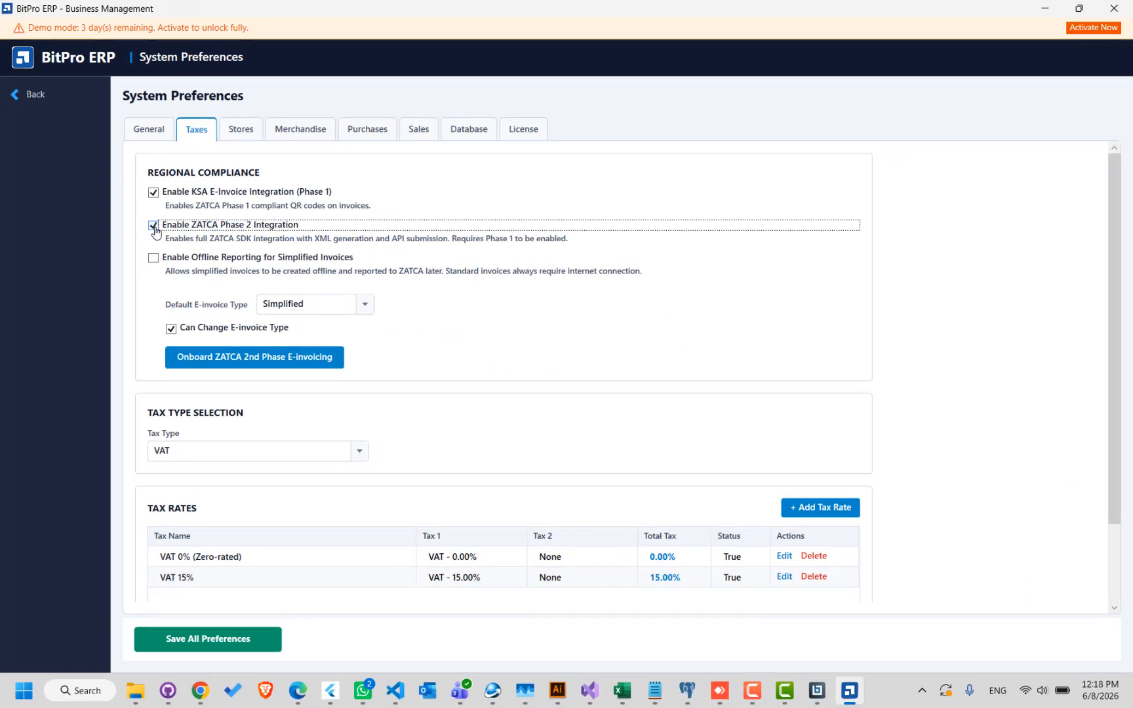
left_click(208, 644)
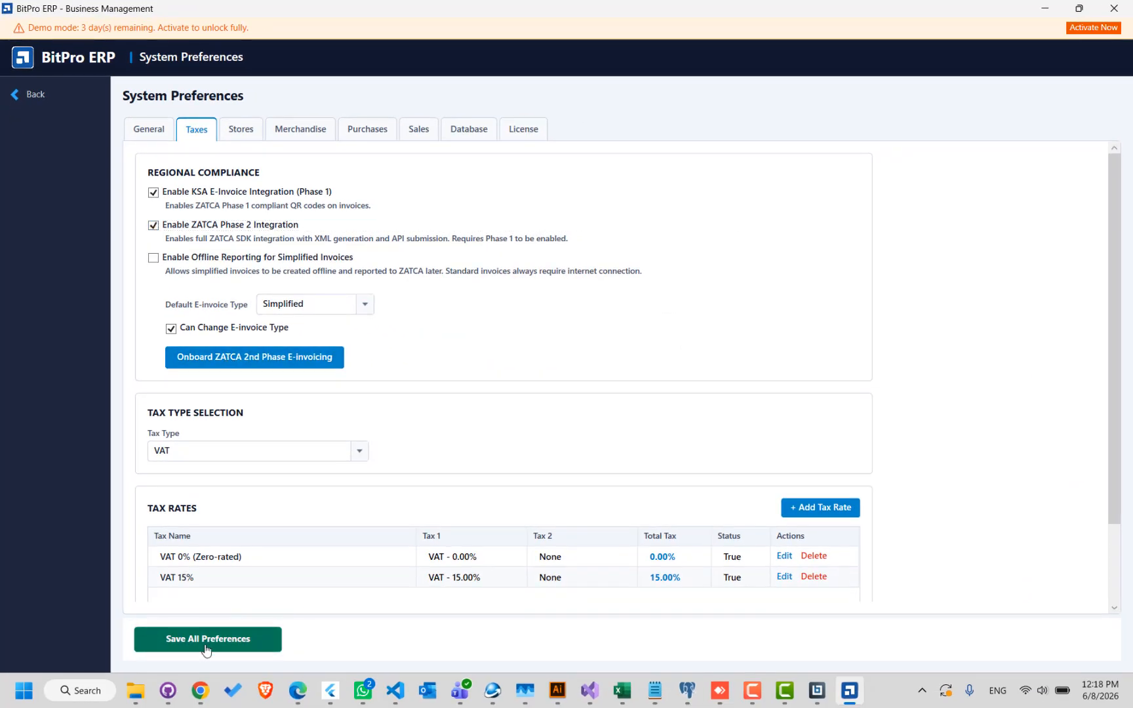
key("Return")
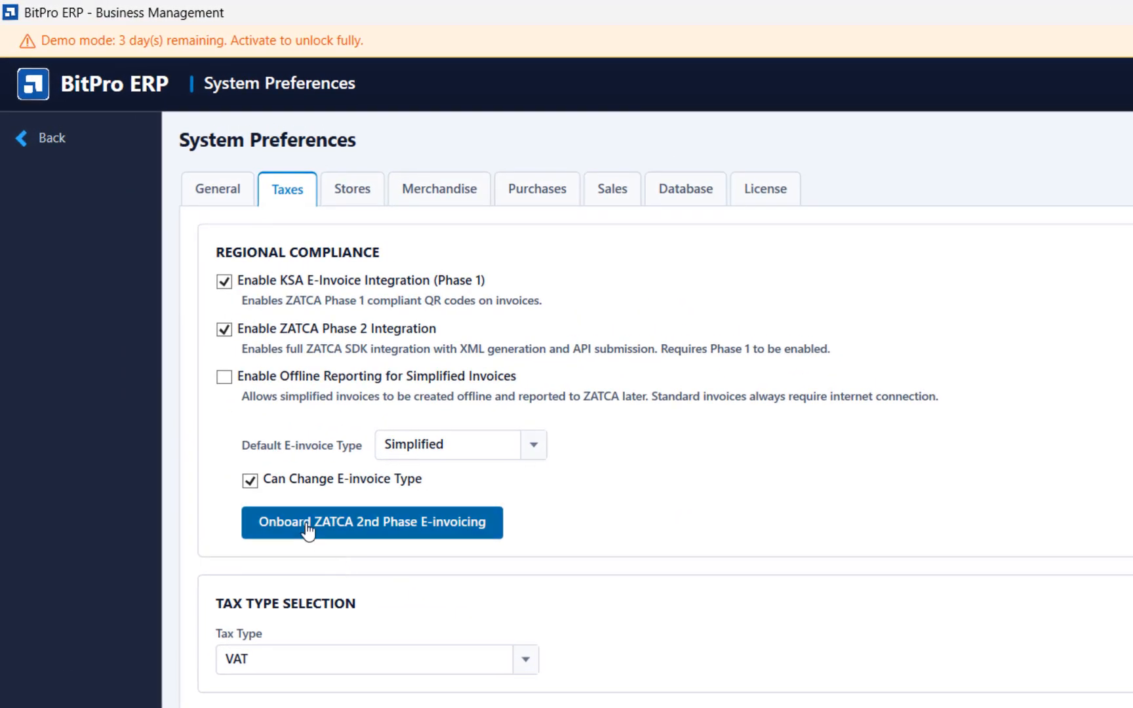
- Start the ZATCA 2nd Phase e-invoicing onboarding and enter the admin password for verification
left_click(386, 540)
type("•••••")
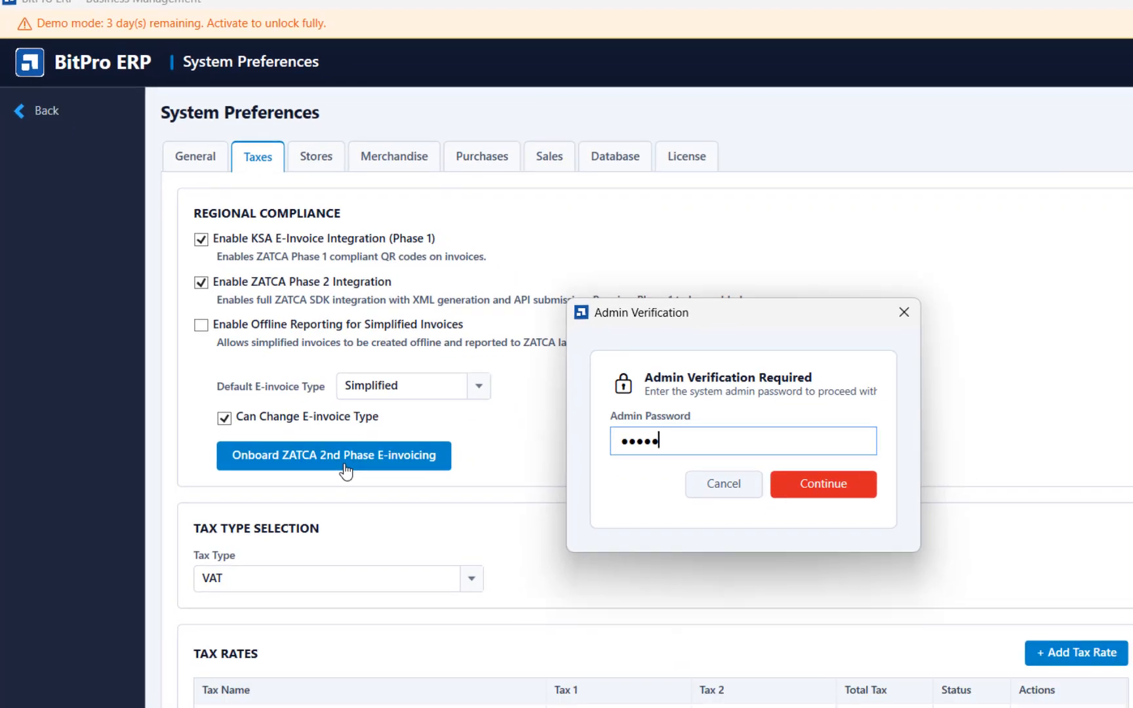
key("Return")
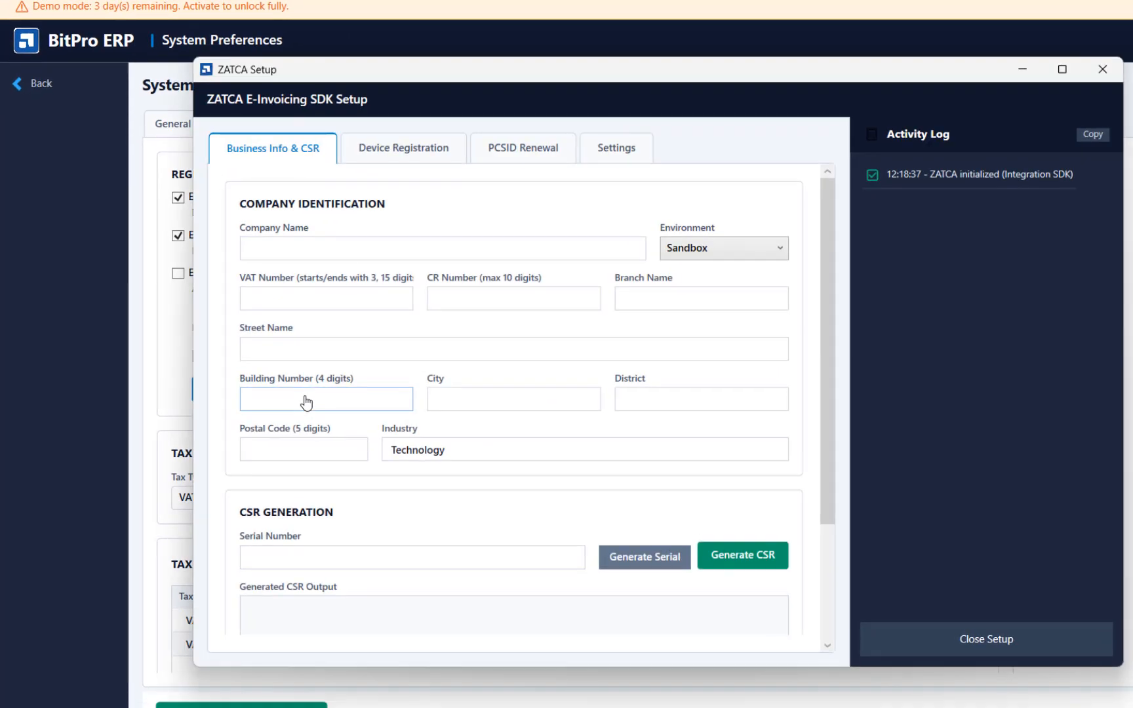
- Enter ABC COMPANY as the company name and set the environment to Production in the ZATCA setup
left_click(319, 251)
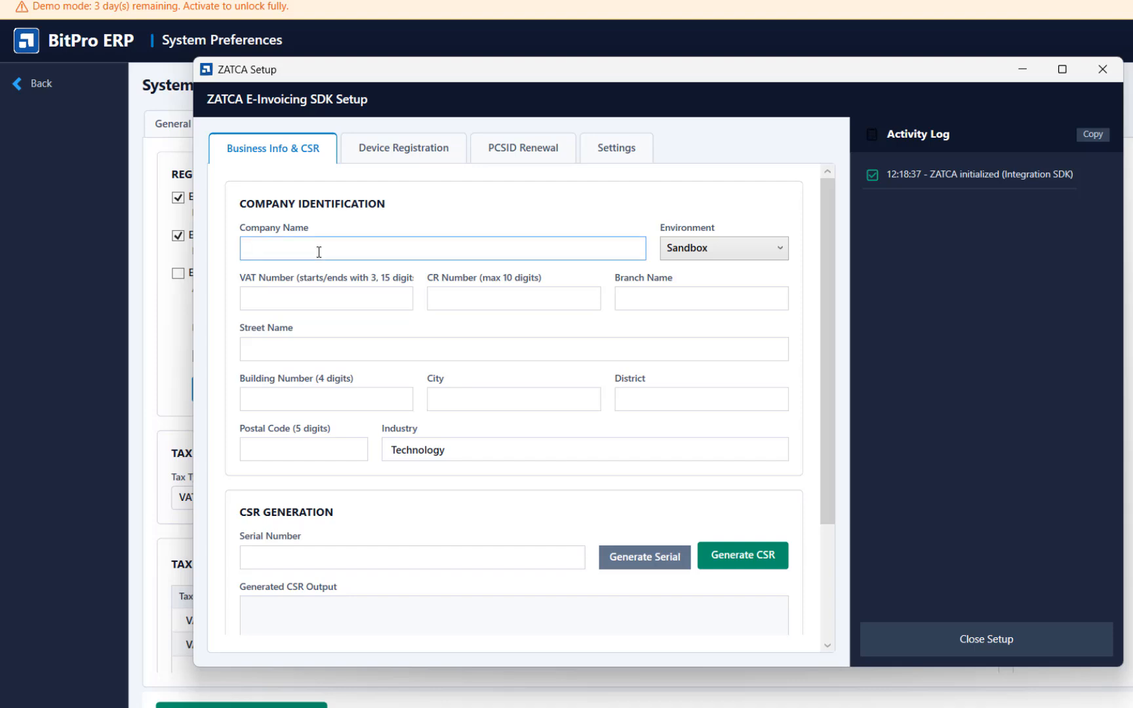
type("a")
key("BackSpace")
type("a")
key("BackSpace")
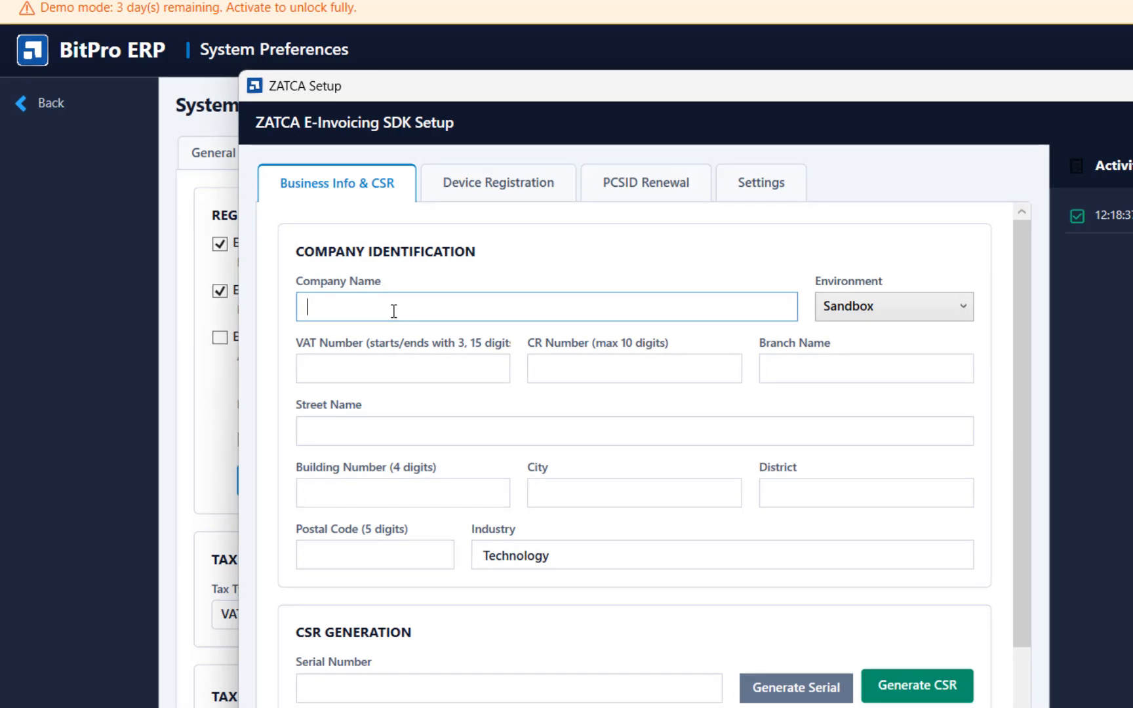
type("ABC COMPANY")
left_click(904, 314)
left_click(855, 371)
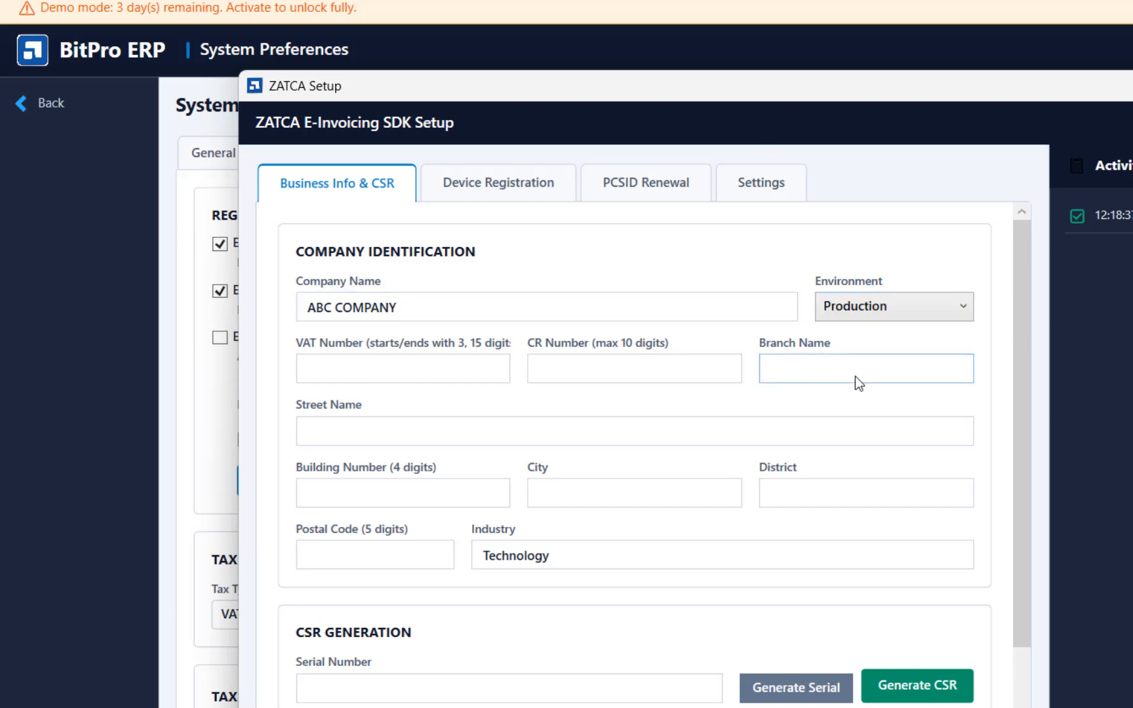
- Fill in the company's VAT number and CR number, and set the branch name to JEDDAH
left_click(448, 367)
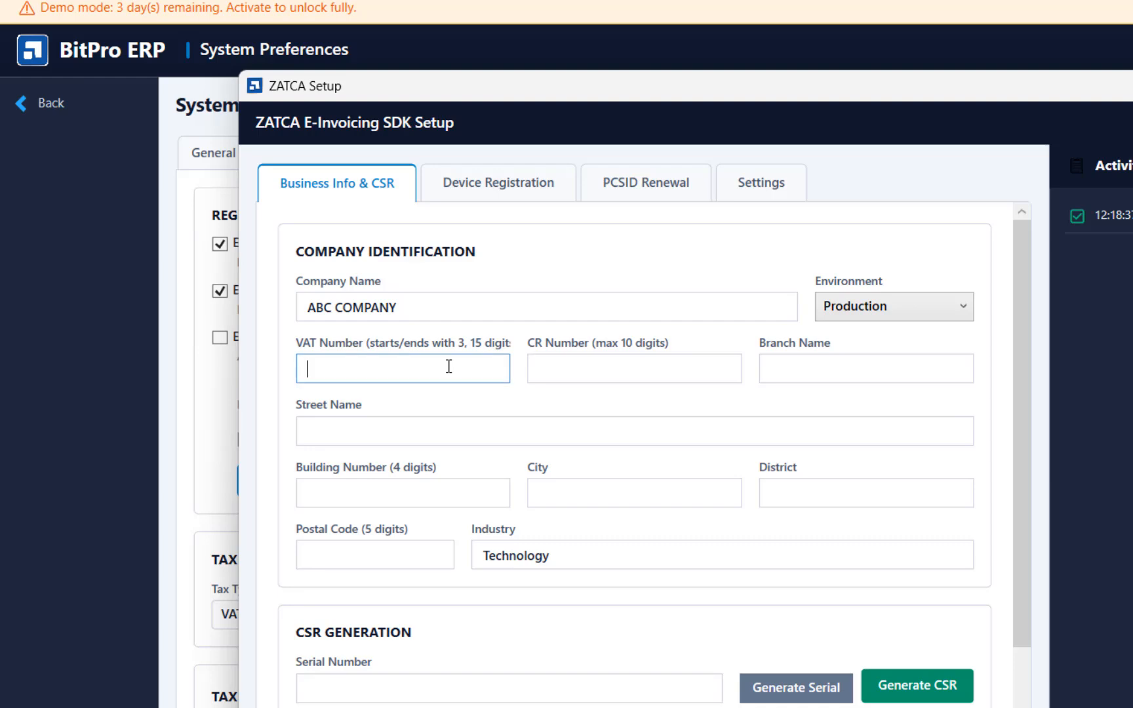
type("399999999900003")
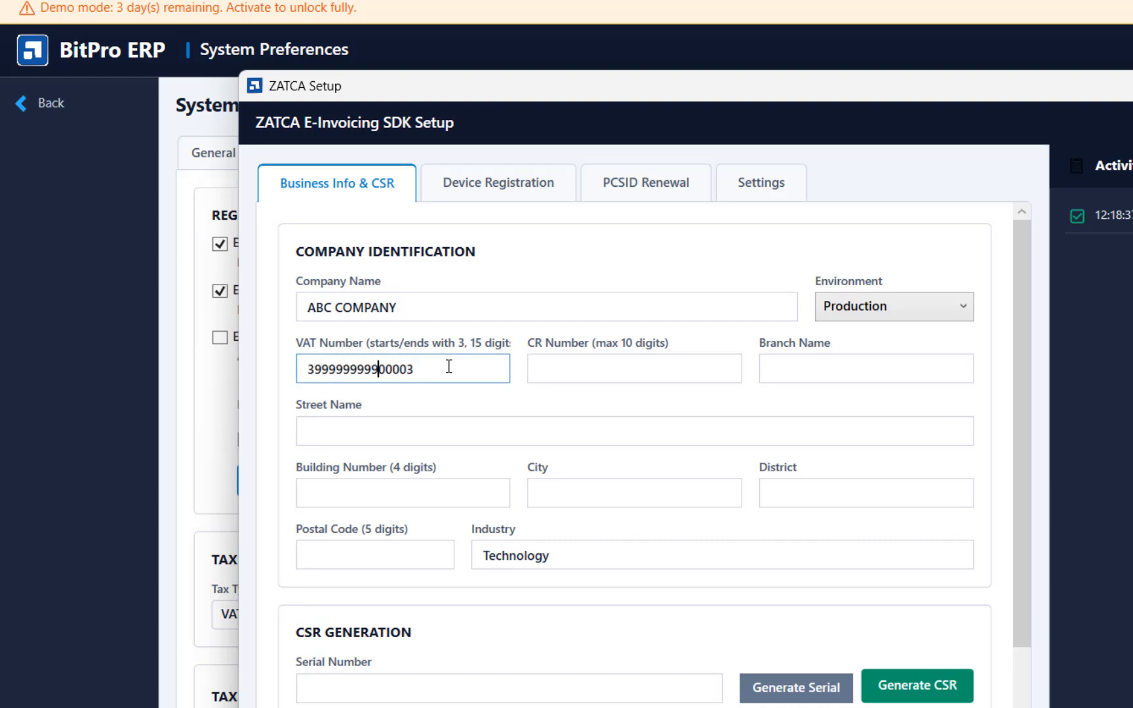
key("Tab")
type("1122334455")
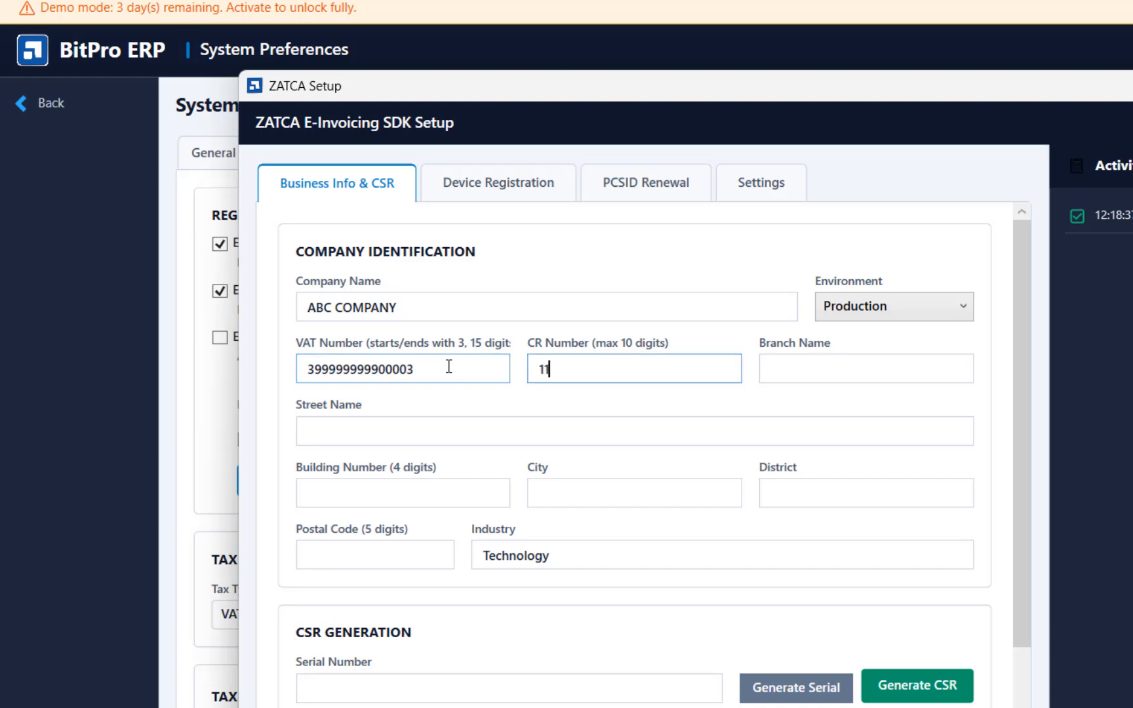
key("Tab")
type("JEDDAH")
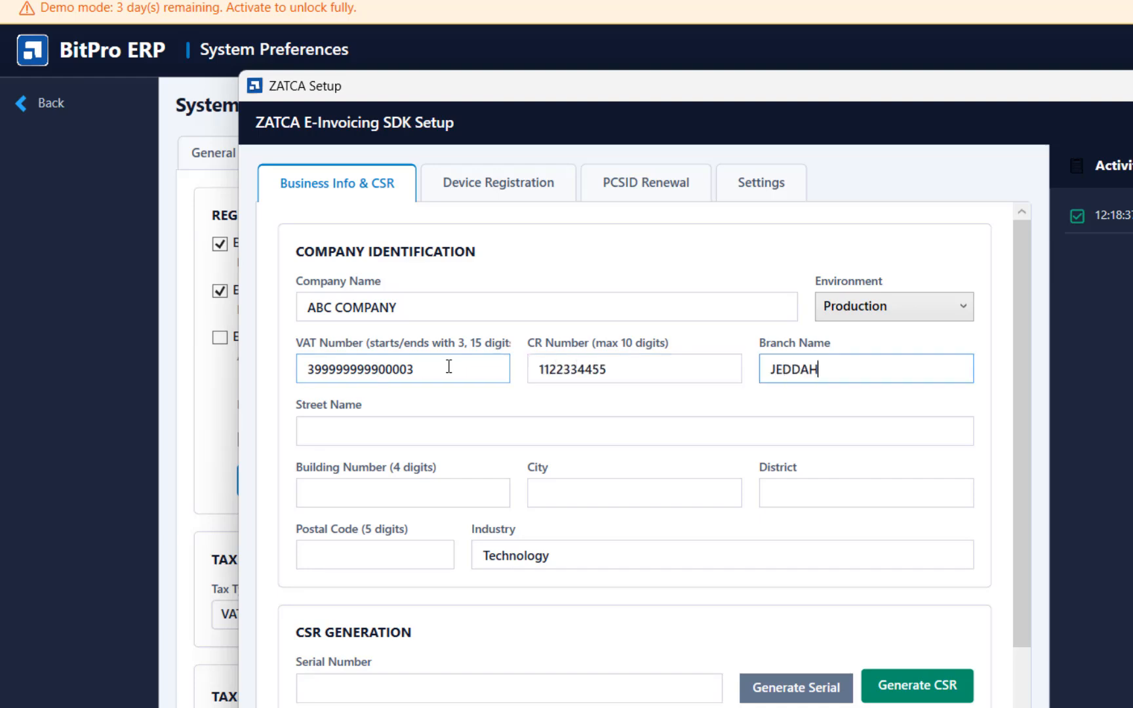
- Fill in the street name, building number and city of the company's address
key("Tab")
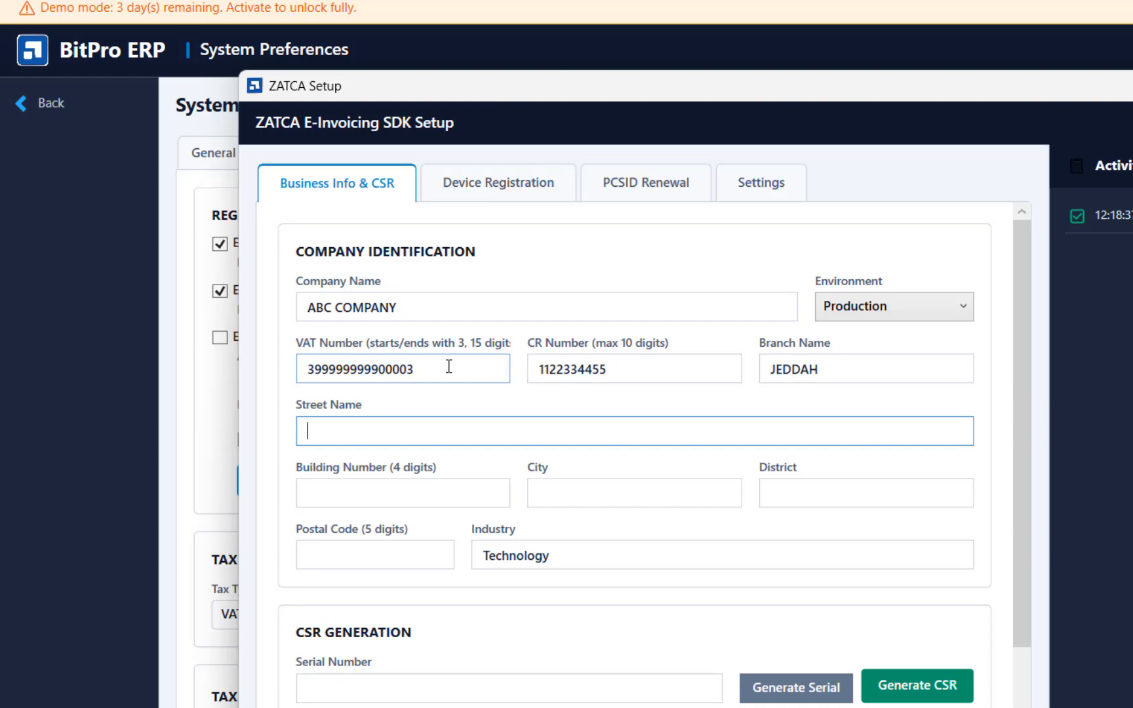
type("TEST STREE")
key("Tab")
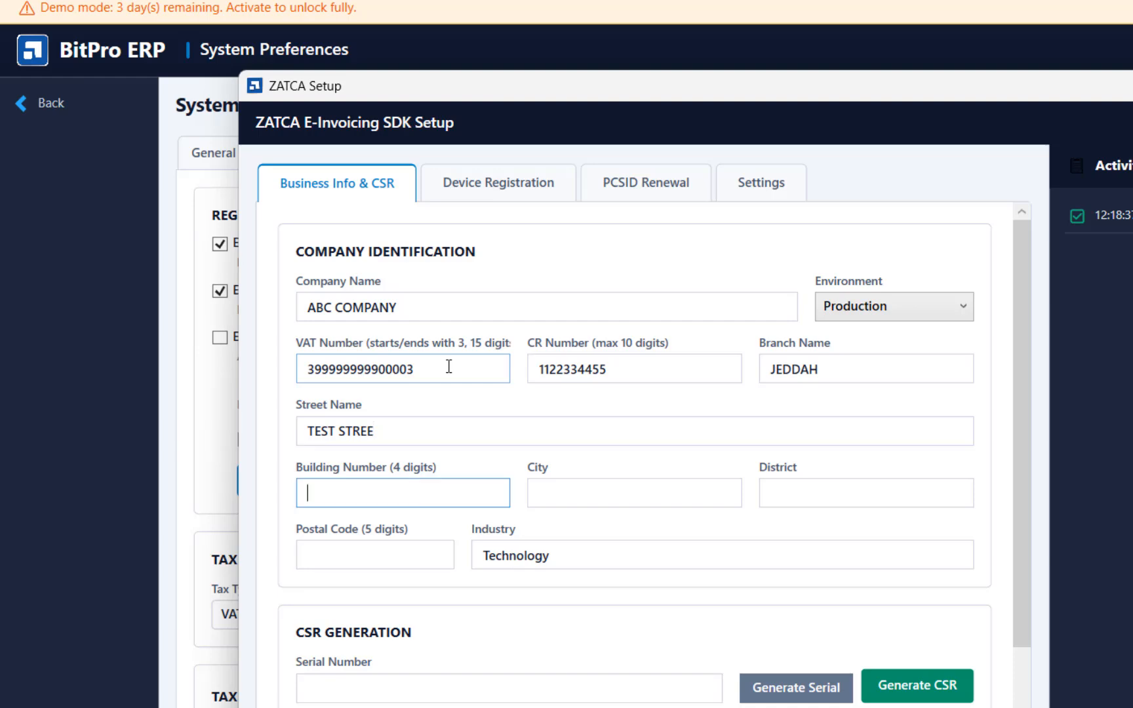
type("2223")
key("Tab")
type("JEDDA")
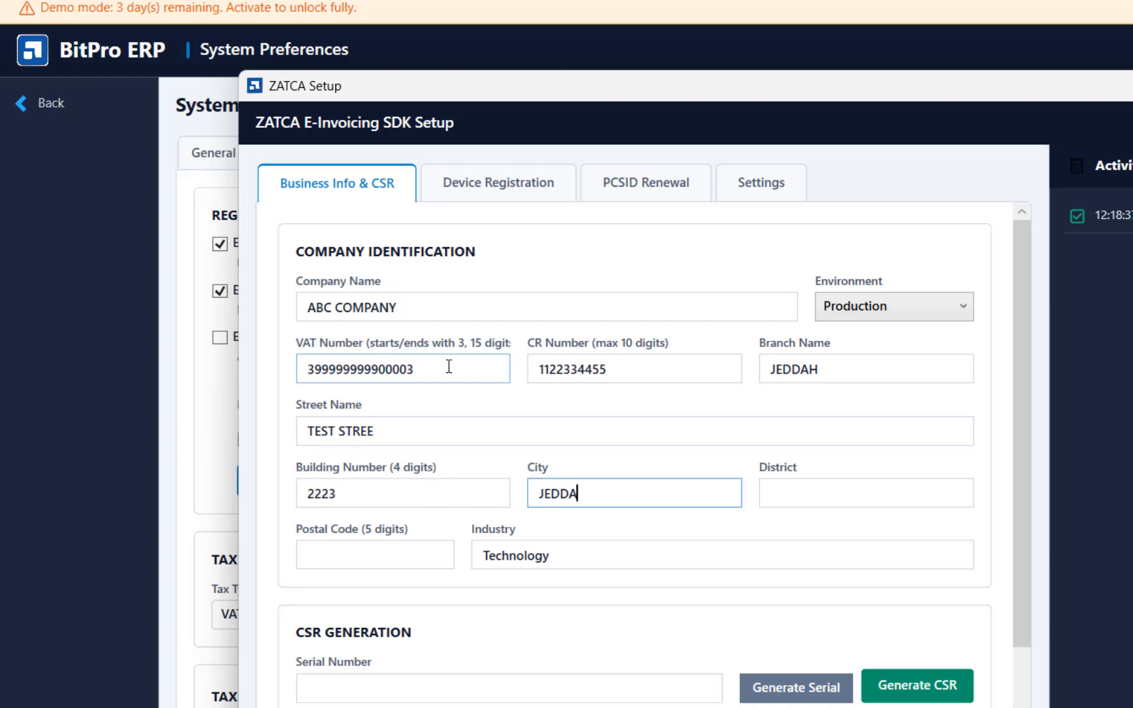
type("H")
- Complete the company's address with its district and five-digit postal code
key("Tab")
type("AL BA")
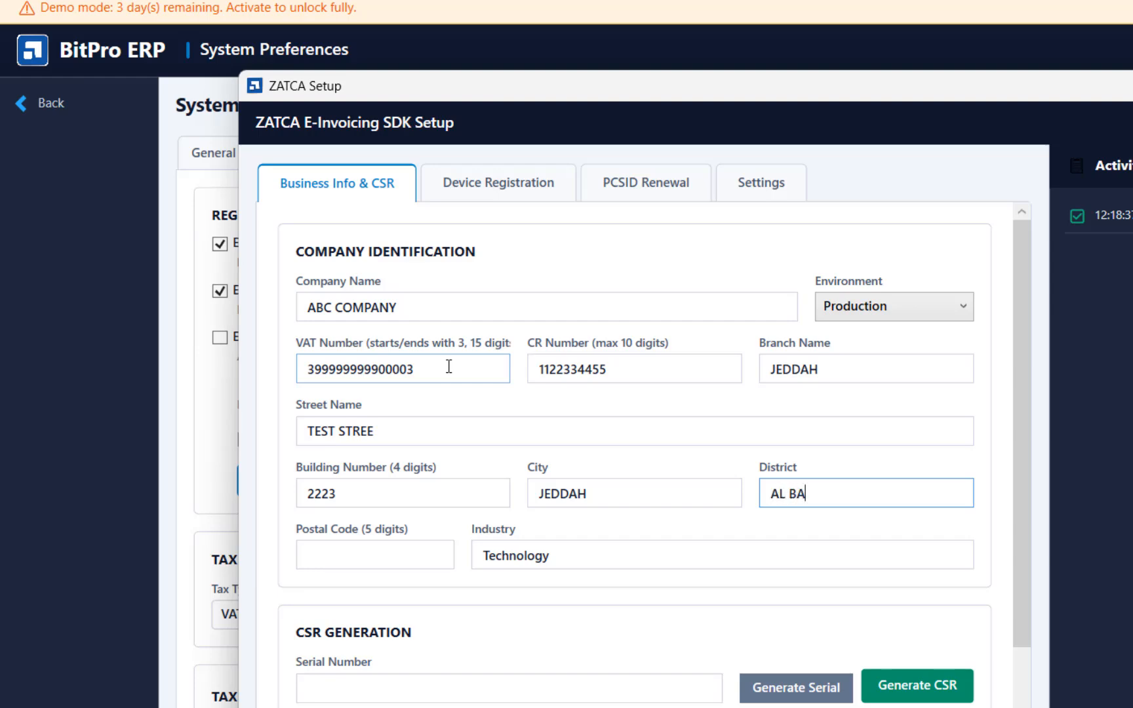
type("LAD")
key("Tab")
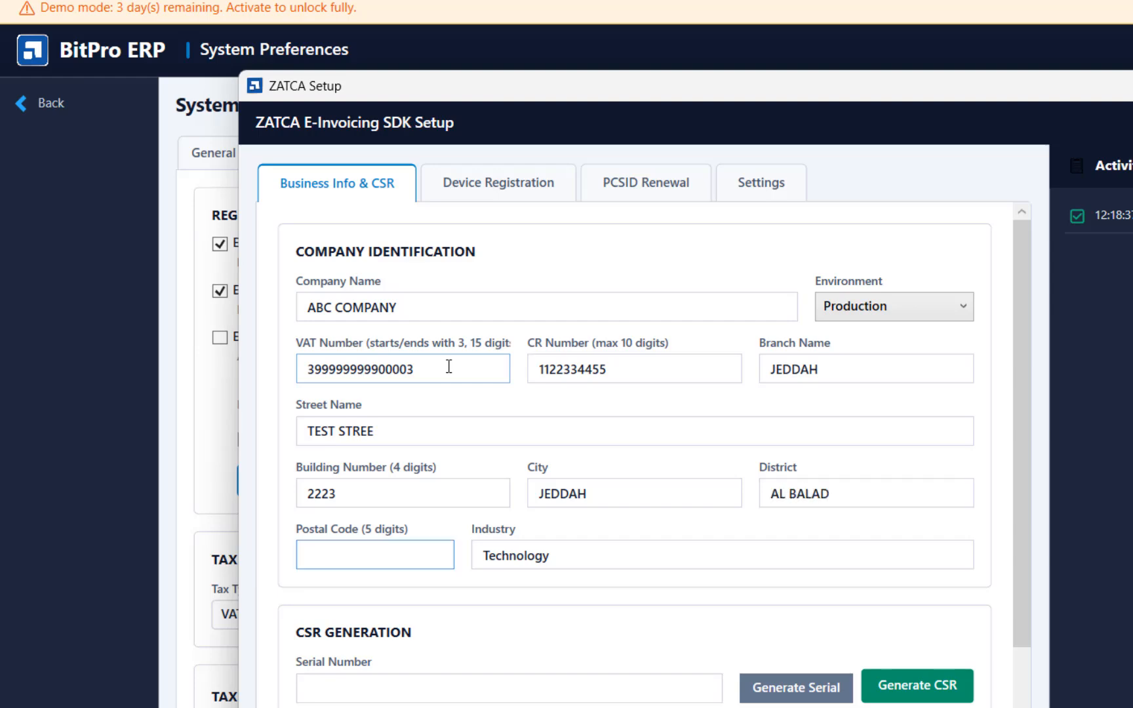
type("22233")
key("Tab")
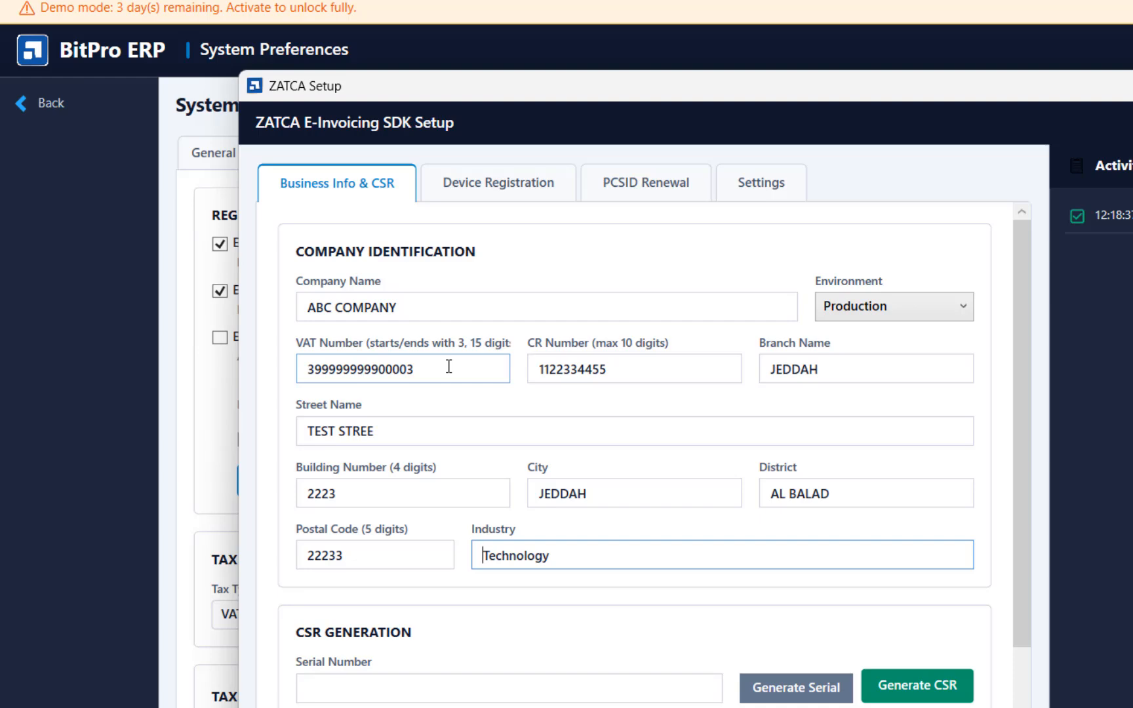
- Replace the company's industry with TRADING
key("ctrl+a")
key("BackSpace")
type("TRADING")
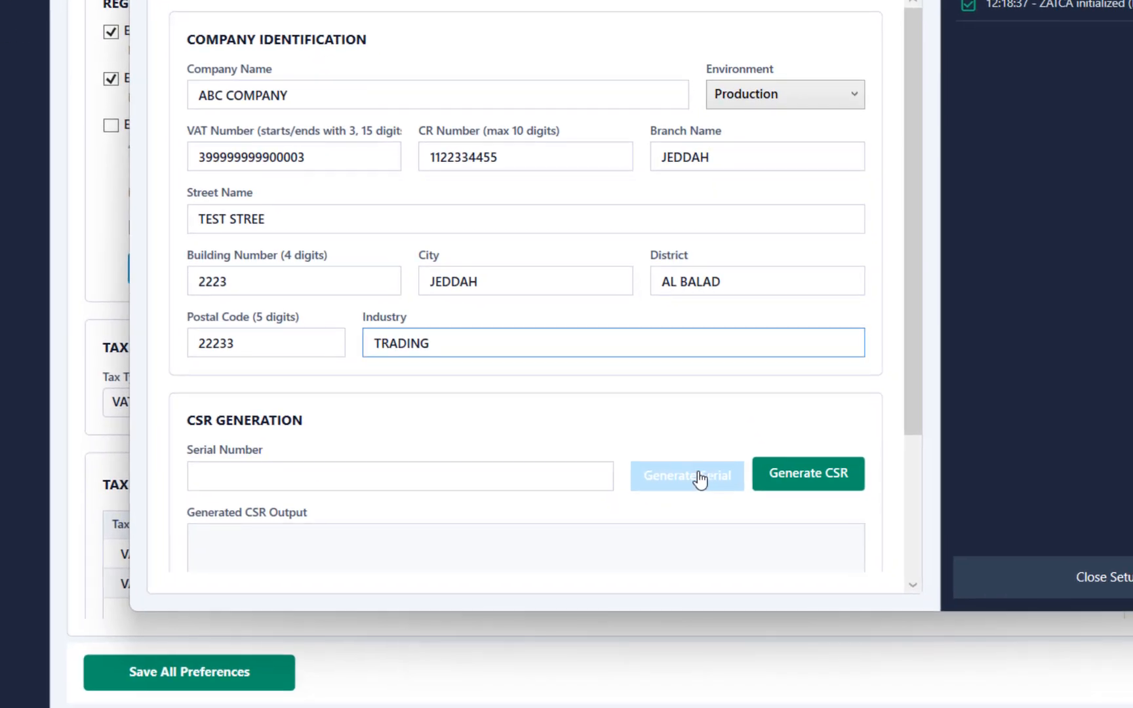
- Generate the solution serial number and the CSR with its private key, and proceed to device registration
left_click(698, 476)
left_click(806, 486)
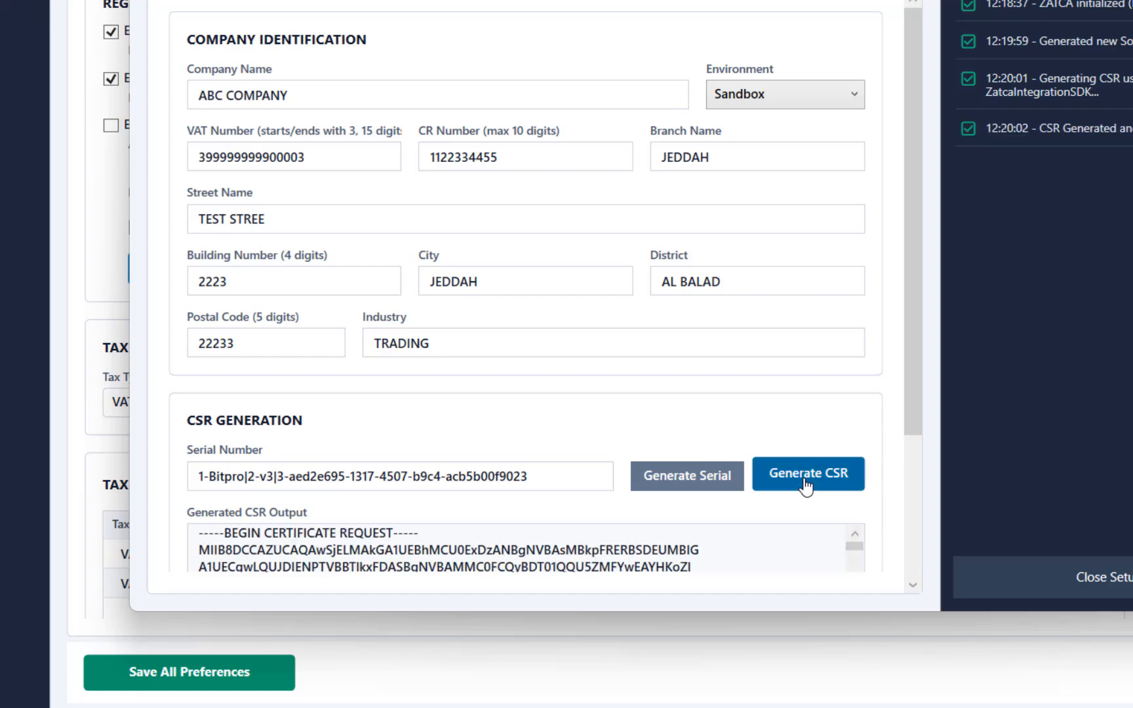
scroll(787, 482, "down", 3)
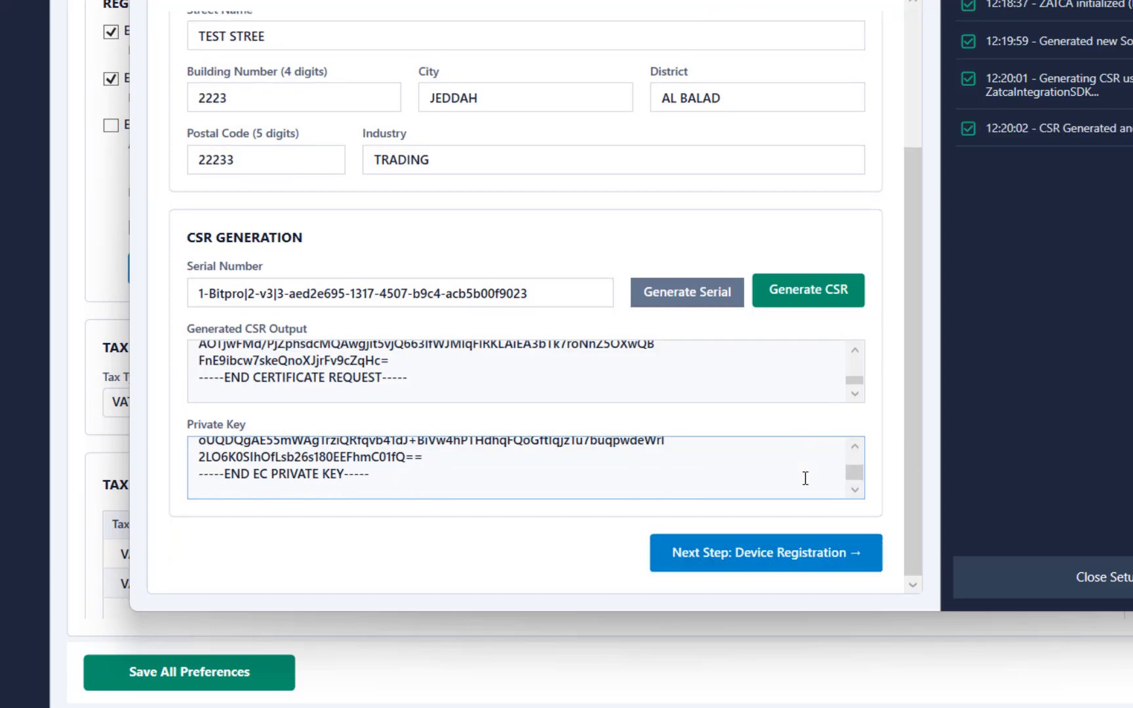
left_click(796, 564)
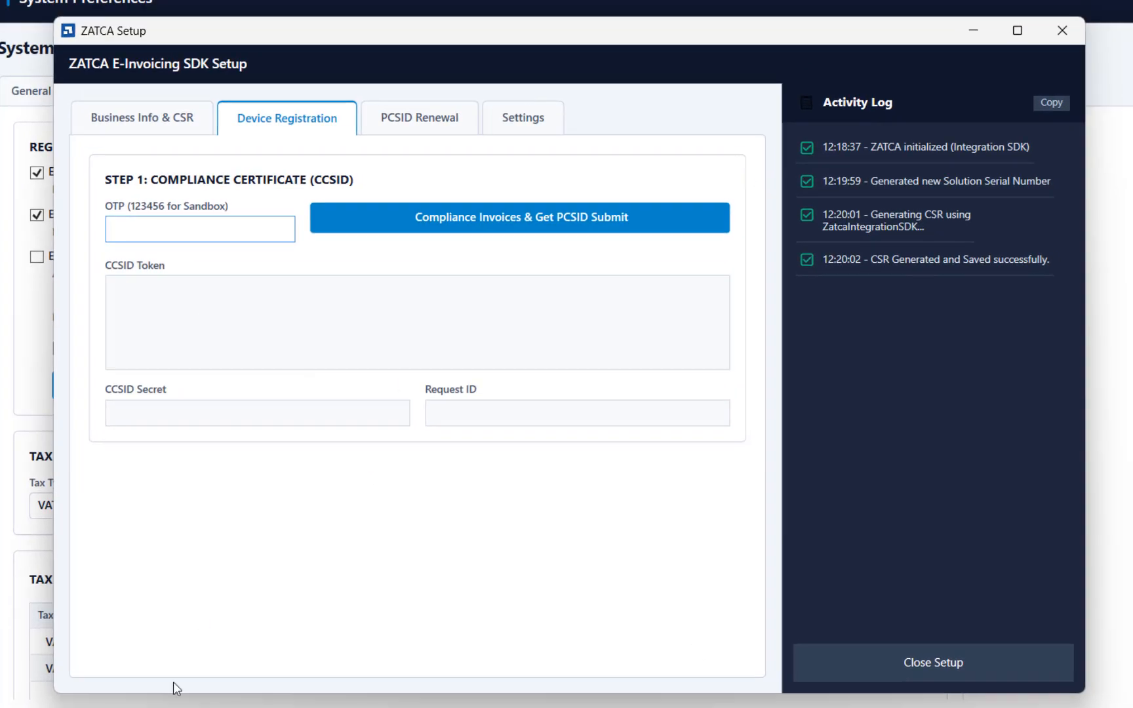
- Switch to Chrome and open the ZATCA Fatoora portal at fatoora.zatca.gov.sa in a new tab
mouse_move(193, 695)
left_click(264, 619)
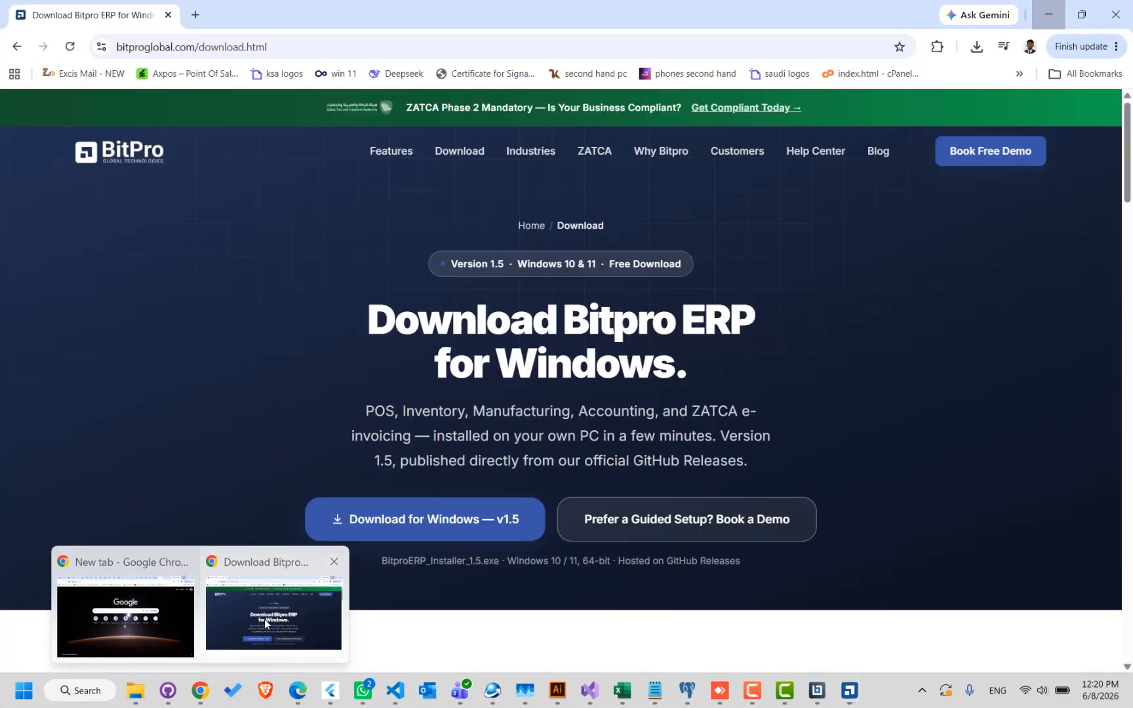
left_click(195, 14)
type("FA")
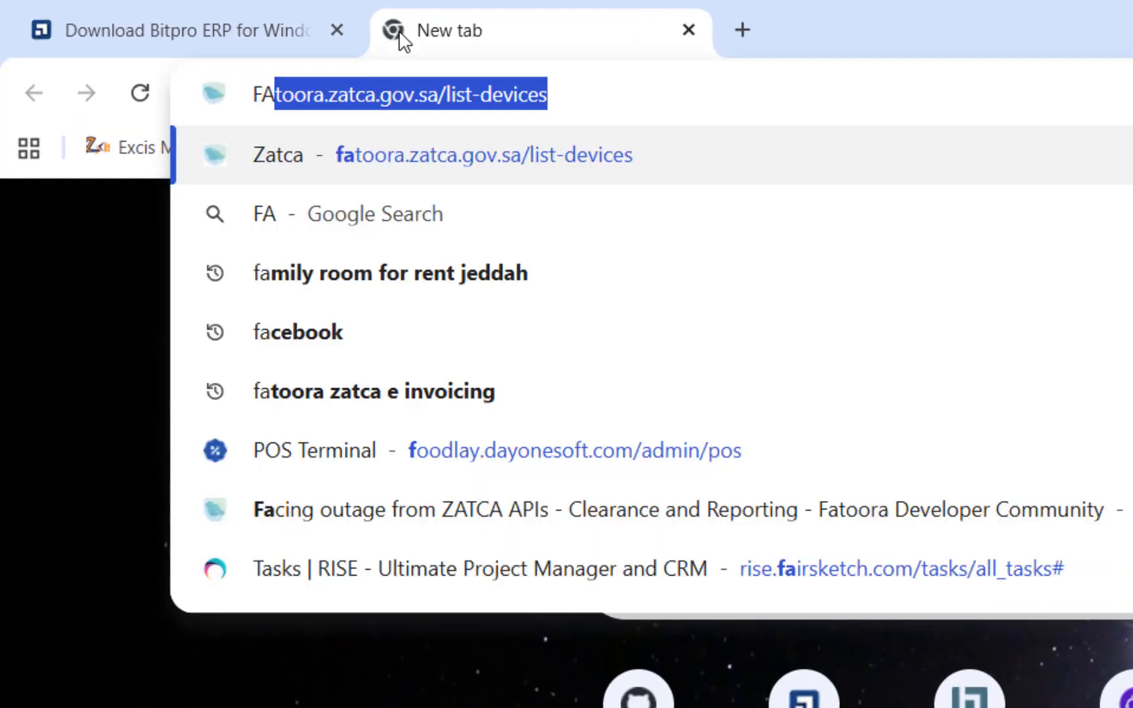
type("TOO")
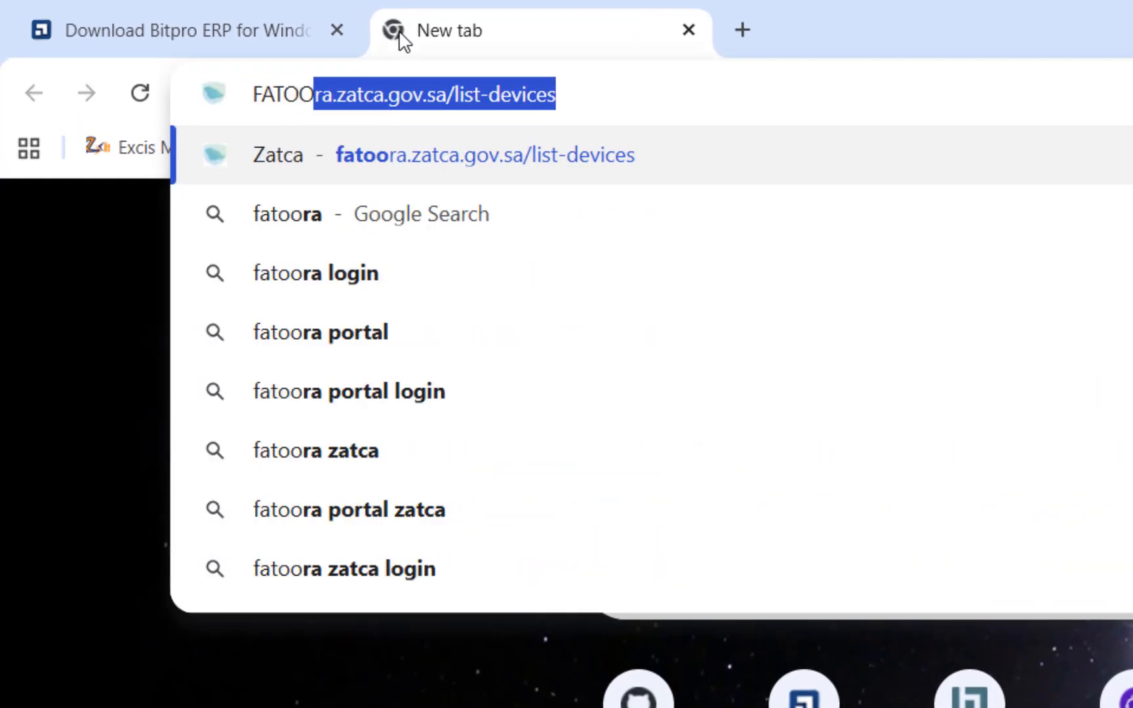
type("RA.ZATCA.GOV")
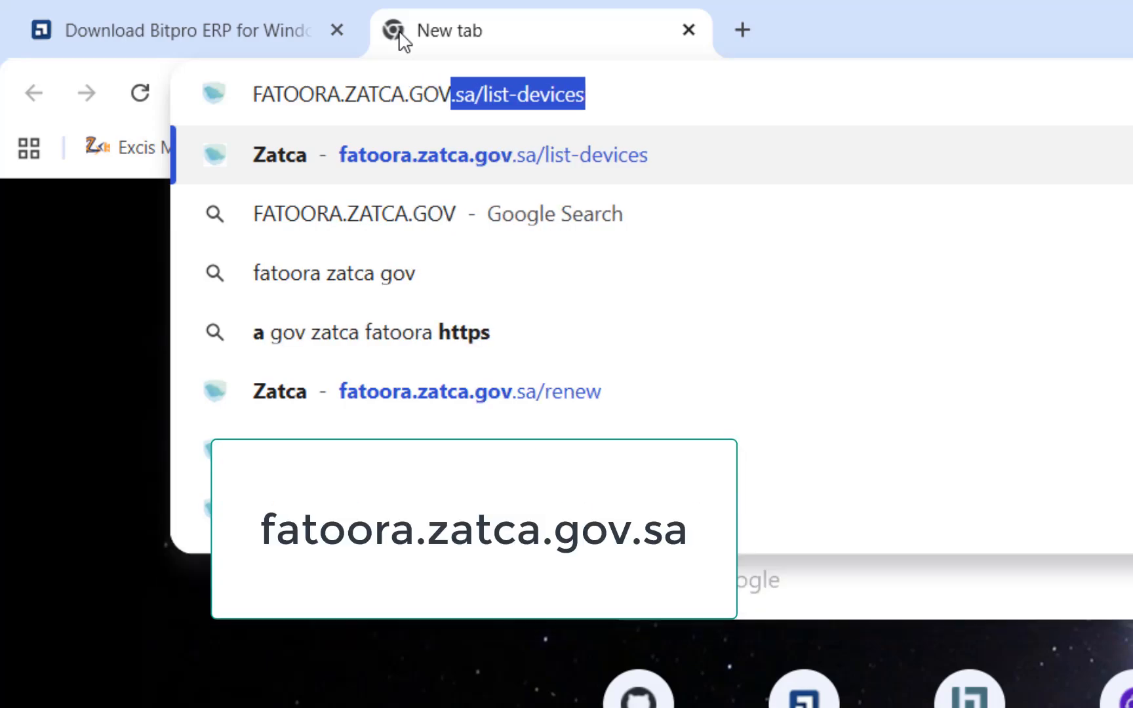
type(".SA")
key("Delete")
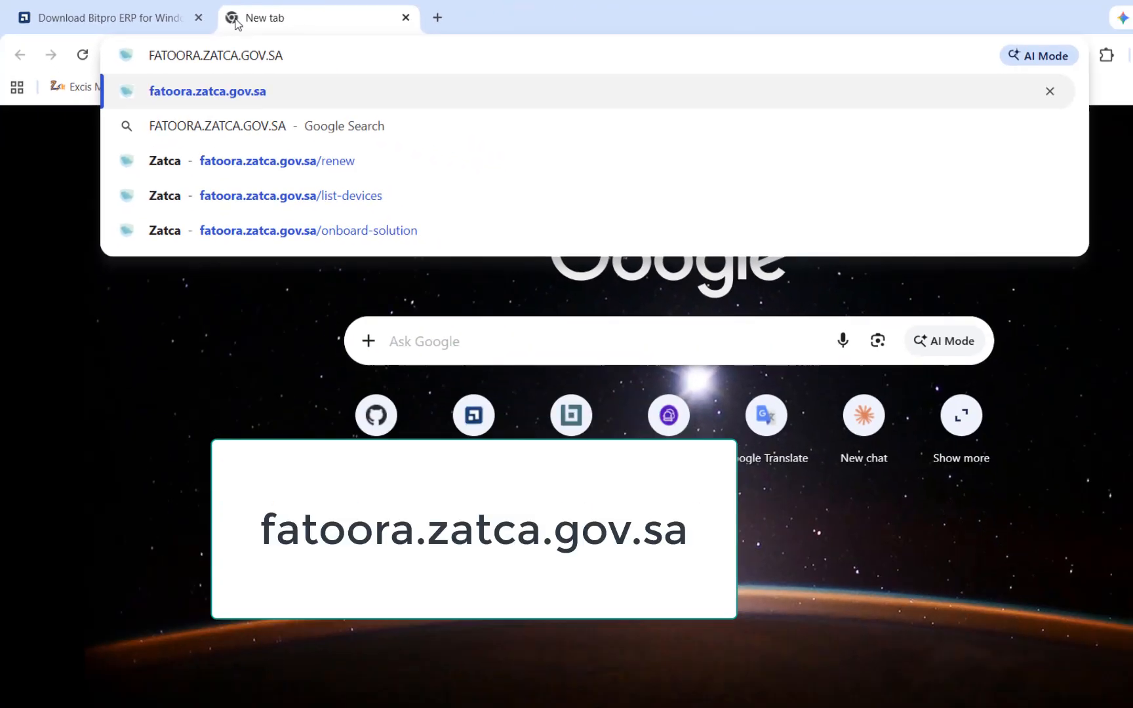
key("Return")
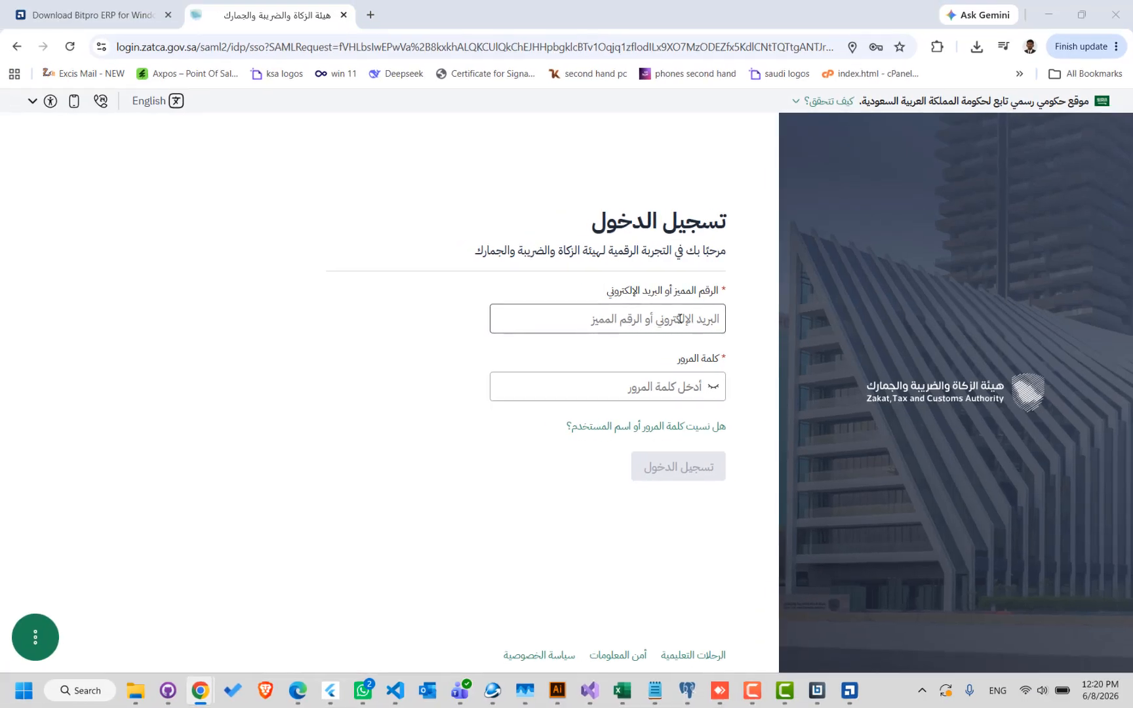
- Return to BitPro ERP, enter the OTP for device registration, and submit the compliance invoices to obtain the PCSID
key("alt+Tab")
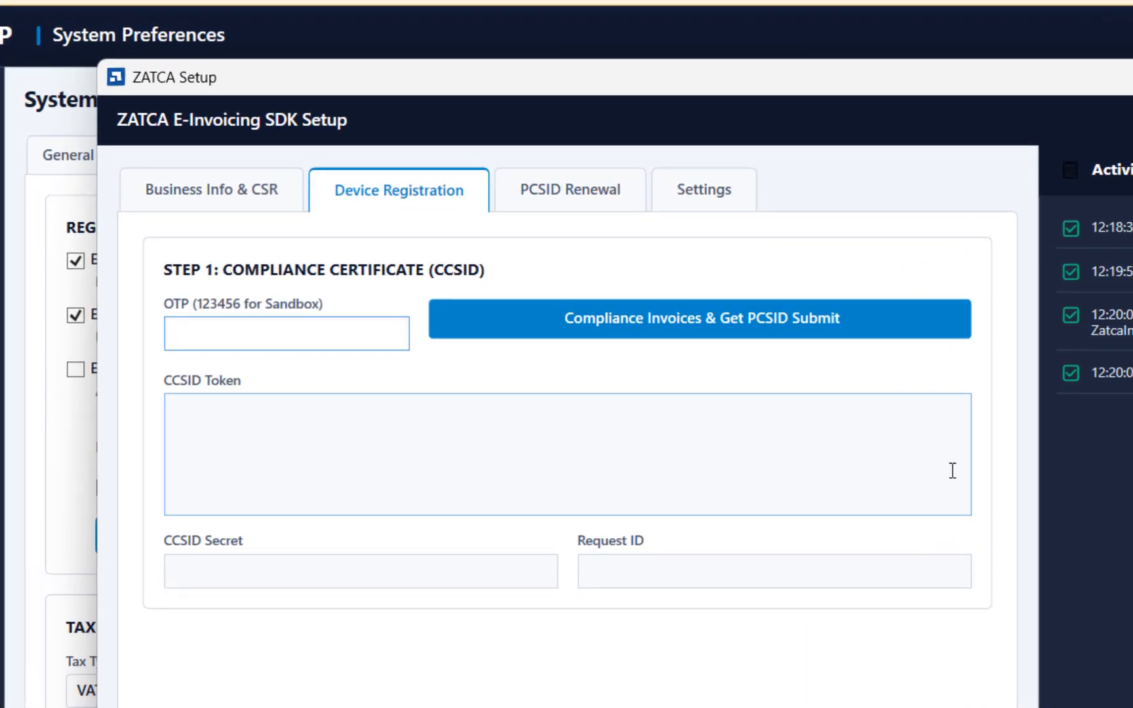
type("12345")
left_click(694, 321)
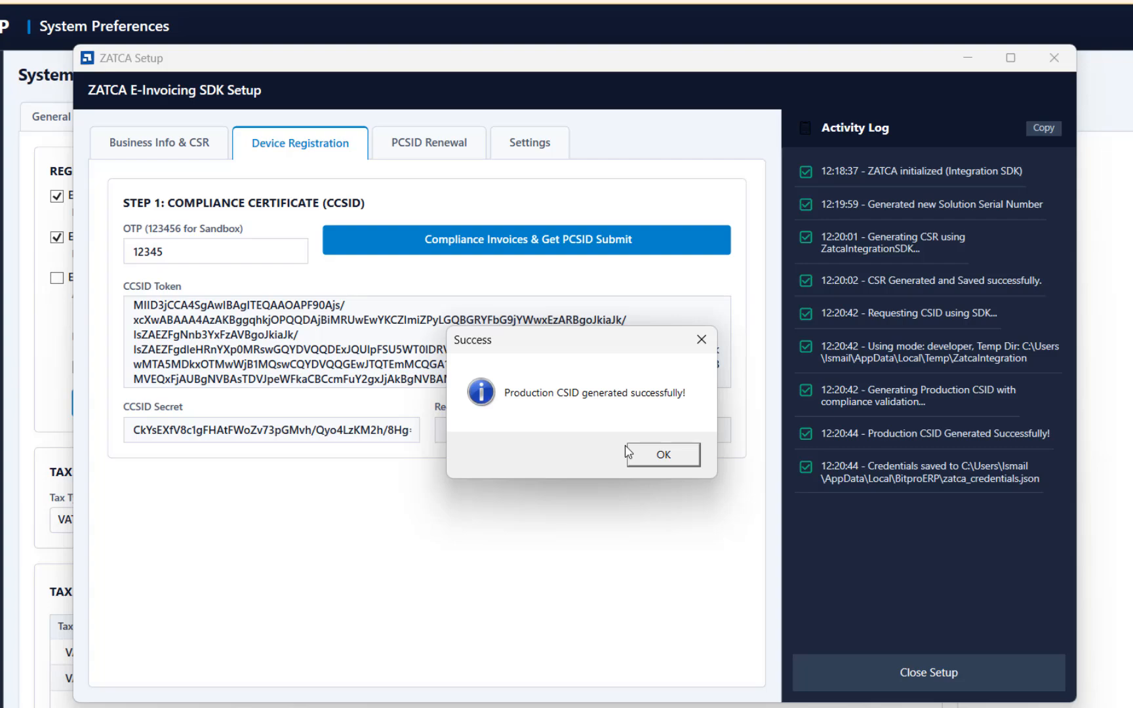
left_click(664, 456)
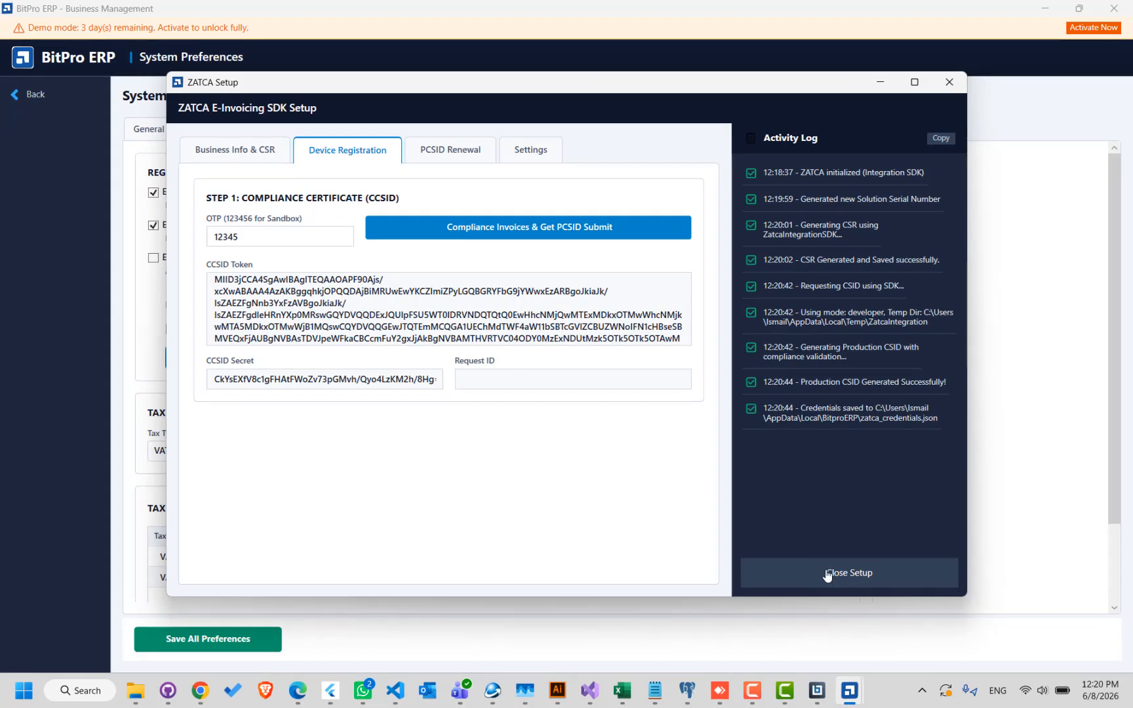
- Close the ZATCA setup, save all system preferences, and leave the System Preferences page
left_click(827, 575)
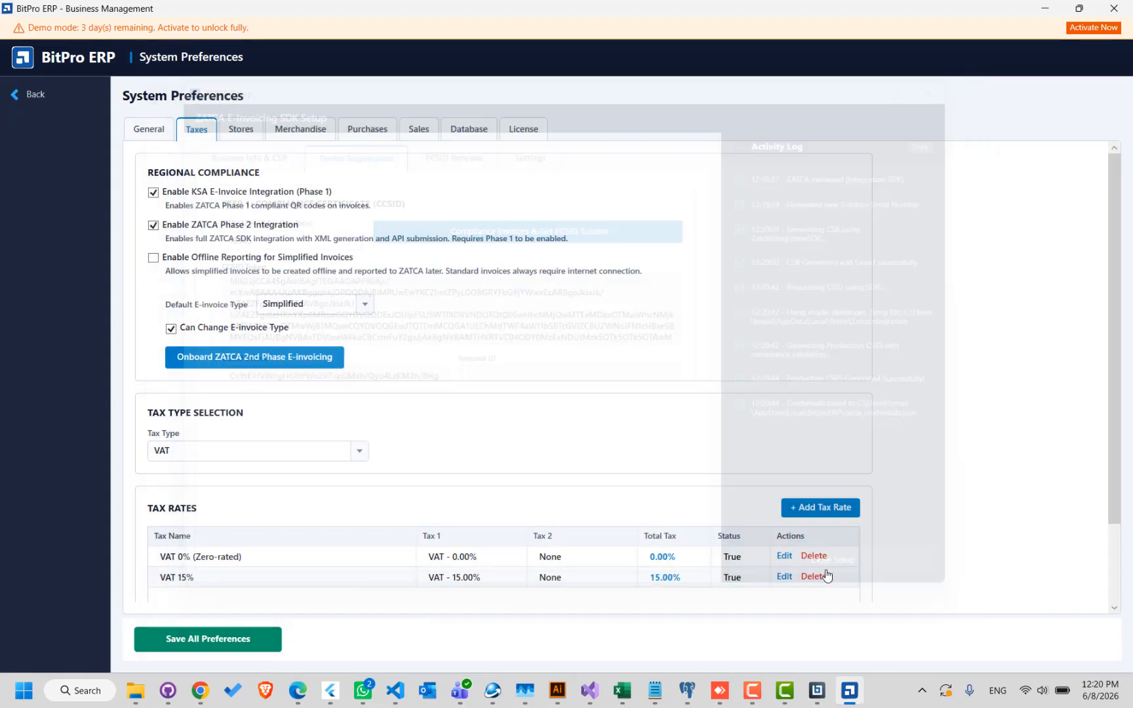
left_click(248, 648)
key("Return")
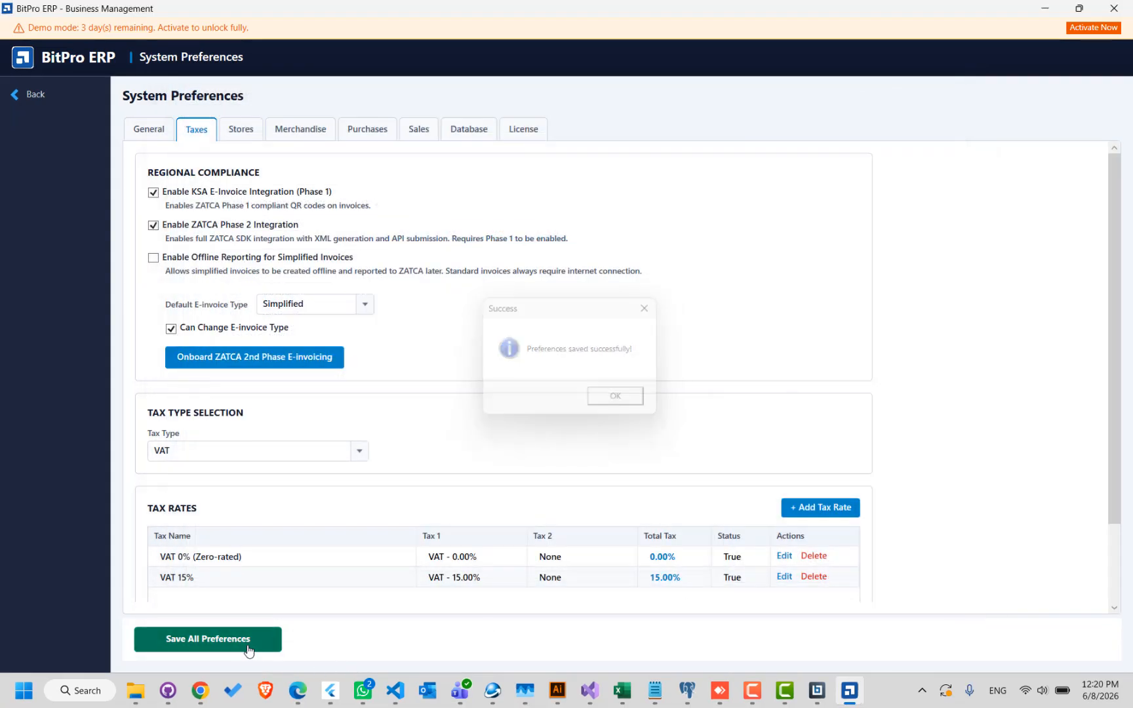
left_click(40, 94)
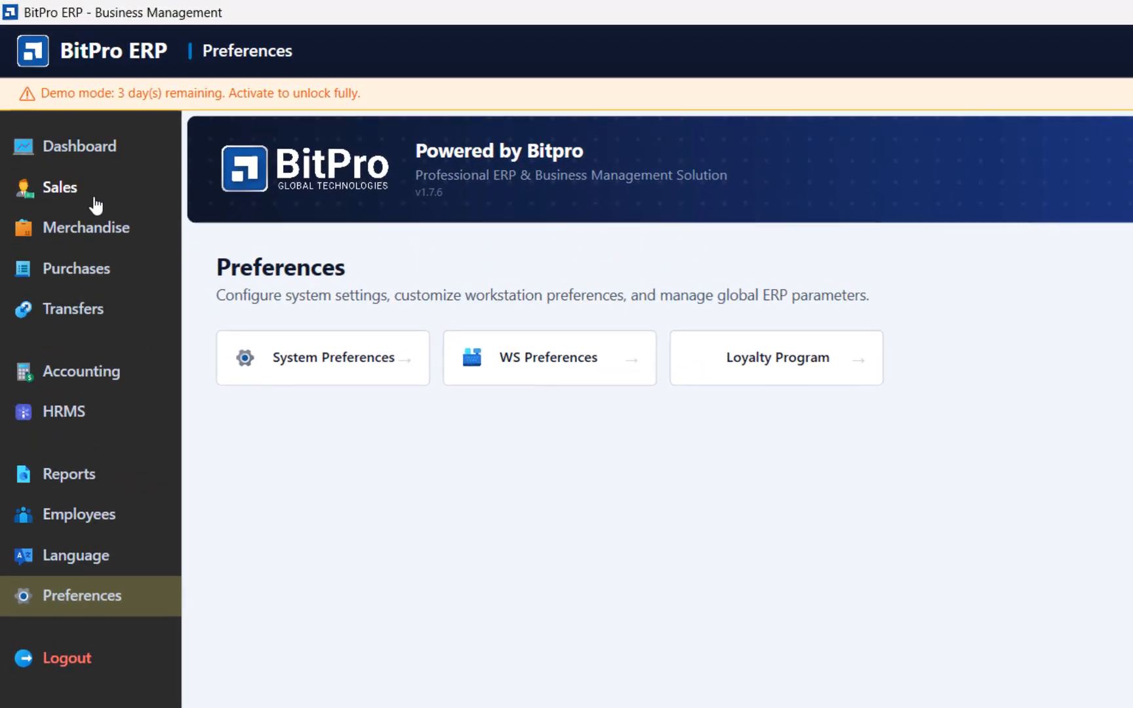
- Open the sales register for the Main store, keeping the initial cash amount at 0.00
left_click(84, 185)
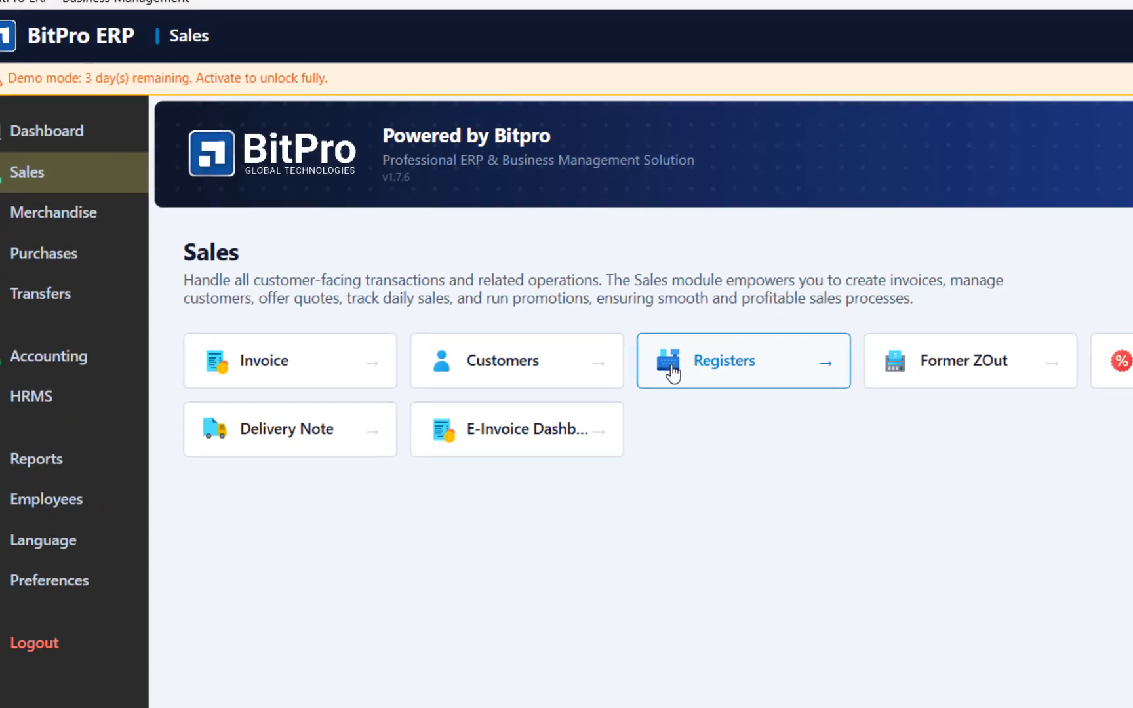
left_click(701, 381)
left_click(633, 580)
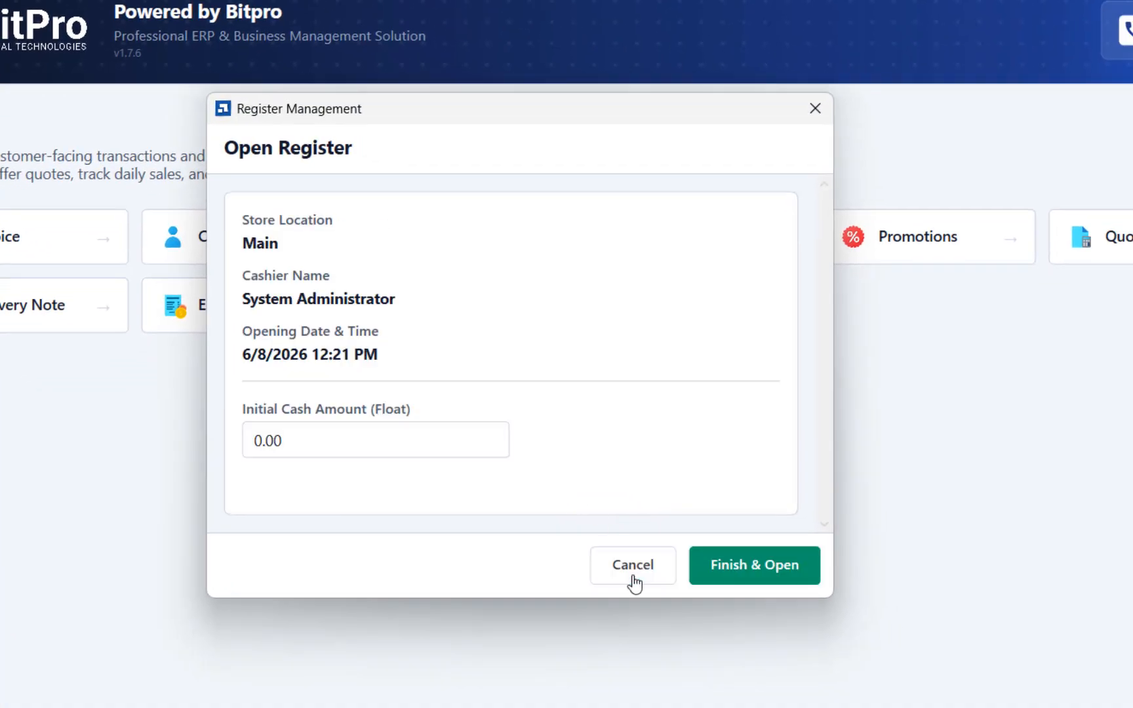
left_click(754, 565)
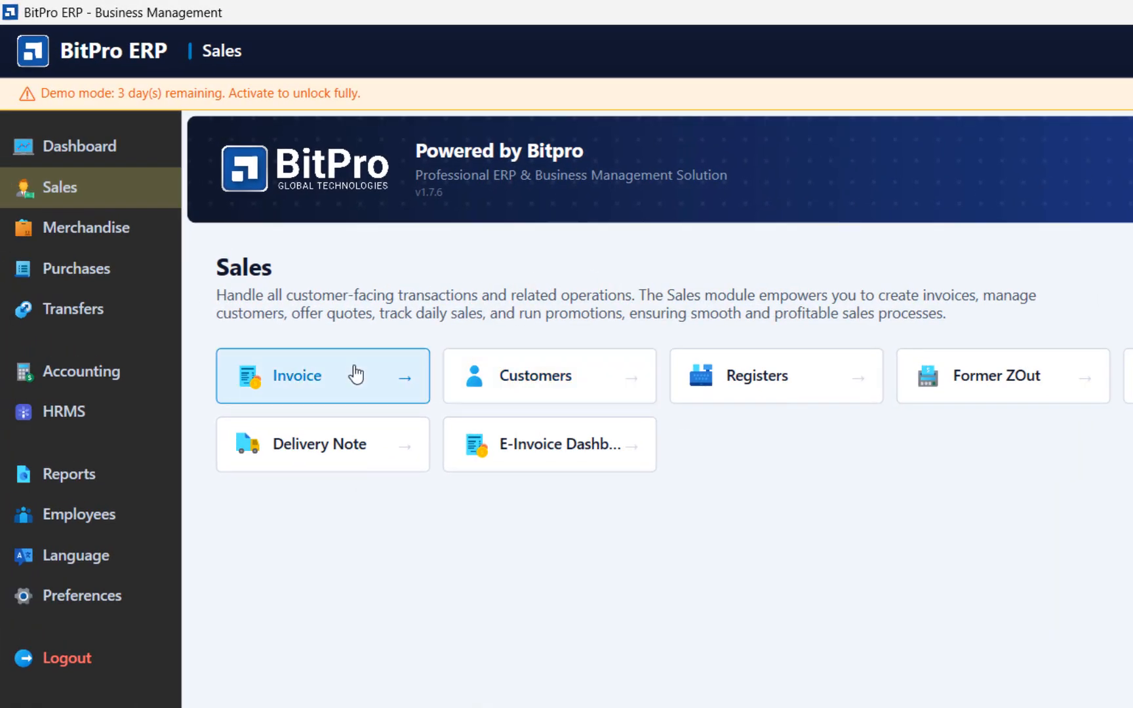
- Start a sales invoice and open the form for a new item from the item search
left_click(324, 360)
left_click(108, 170)
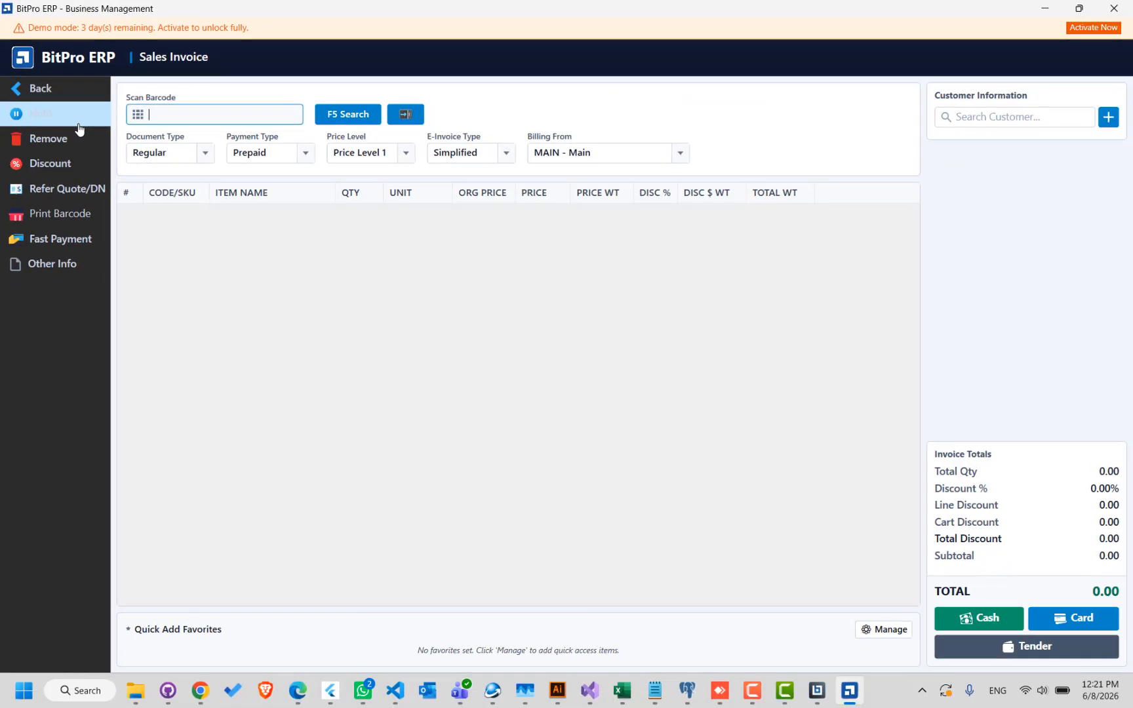
key("F5")
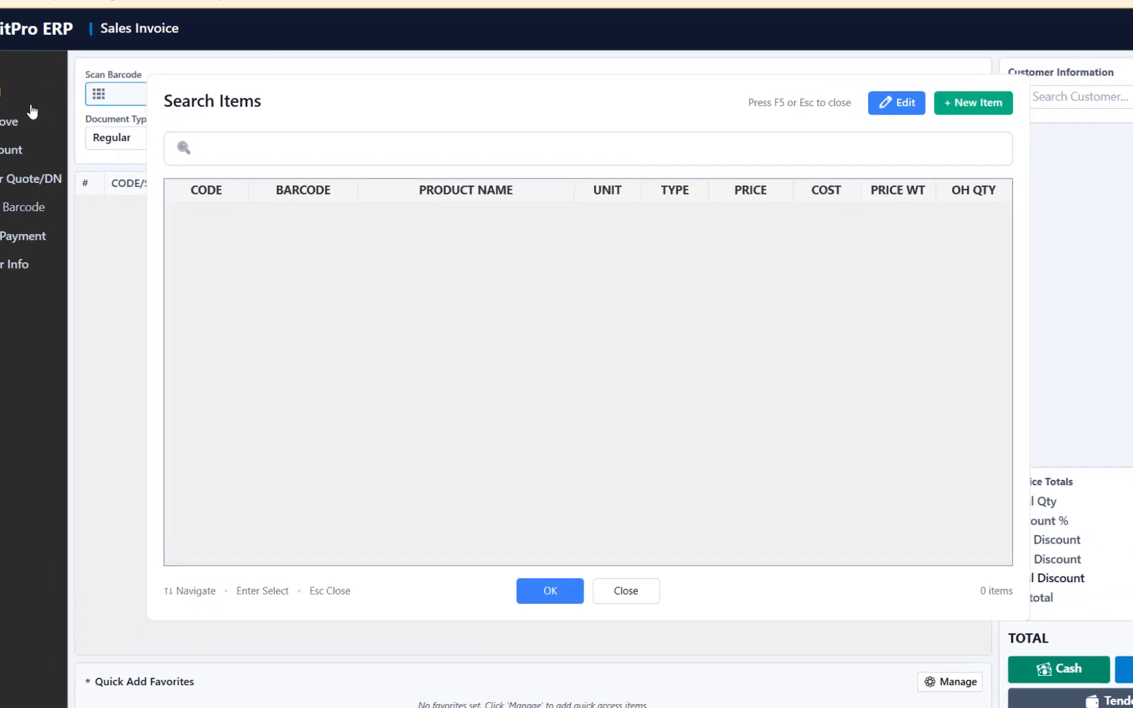
key("ctrl+n")
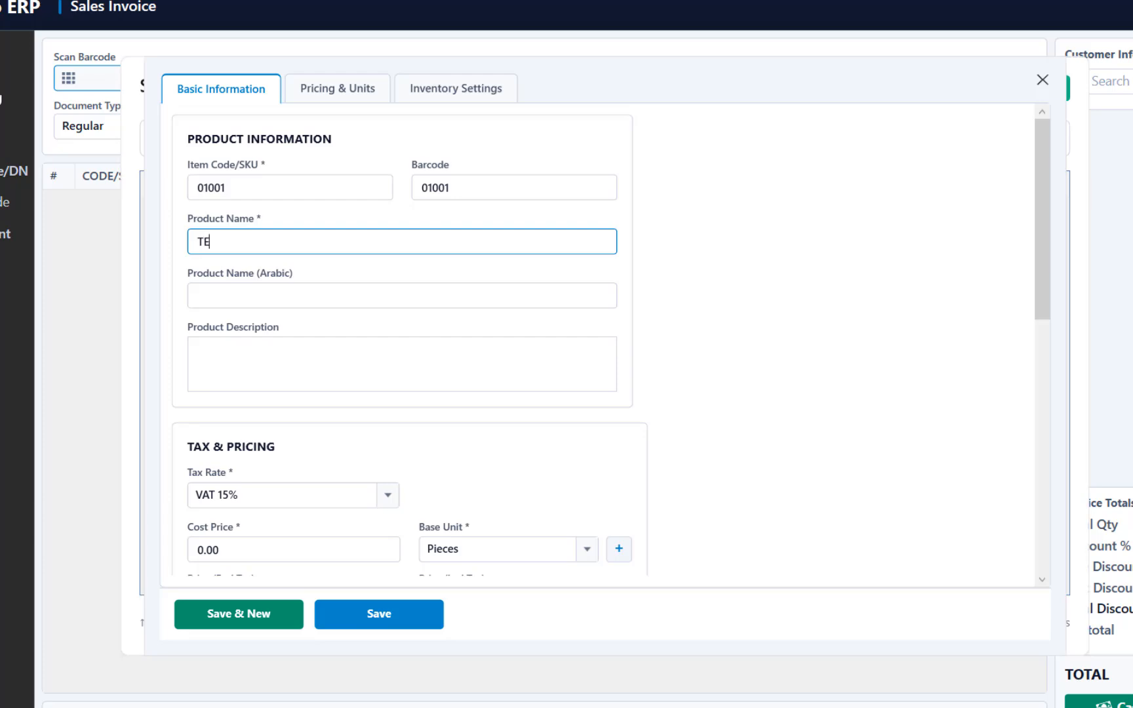
- Save a product named TEST ITEM with a tax-inclusive price of 10, and add it to the invoice
type("TEST ITEM")
key("Return")
key("Return")
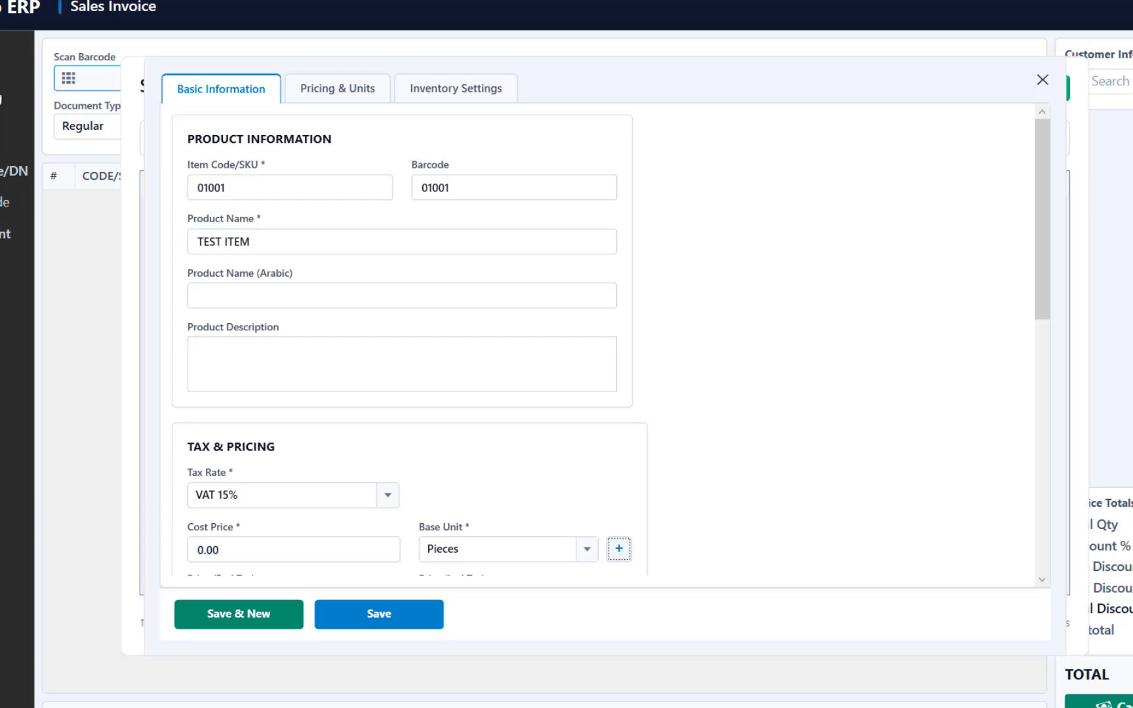
key("Tab")
key("Tab")
type("10")
key("ctrl+s")
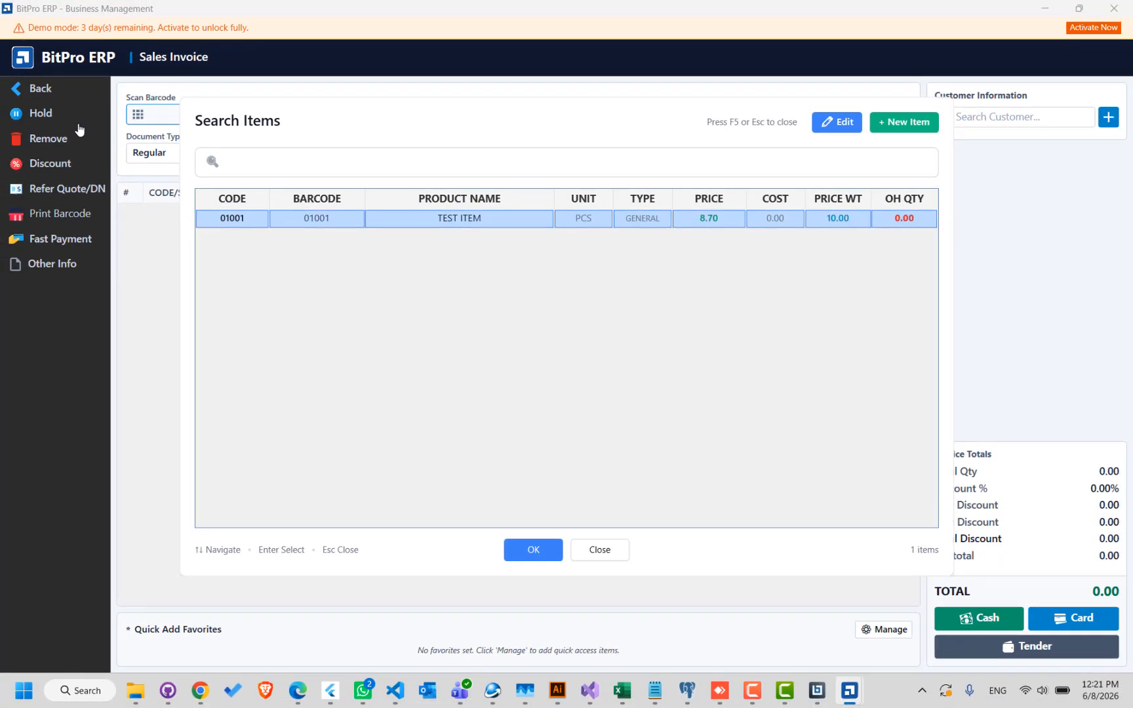
key("Return")
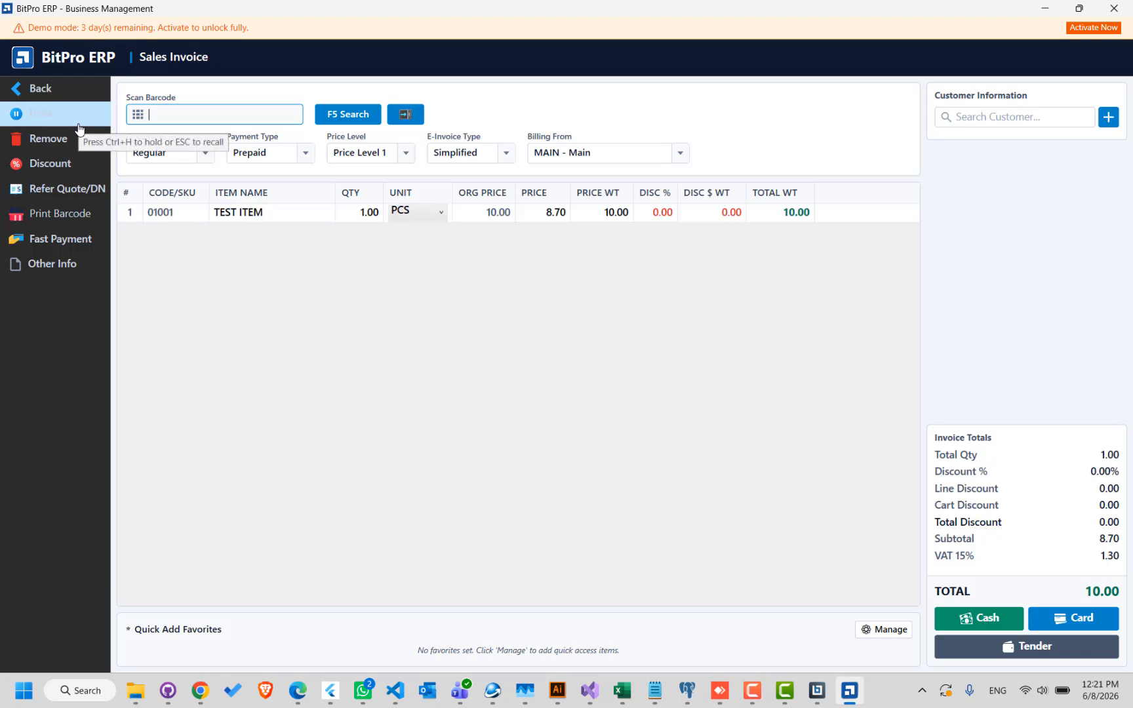
- Tender the invoice with a cash payment of 10.00 and save it without printing
key("ctrl+s")
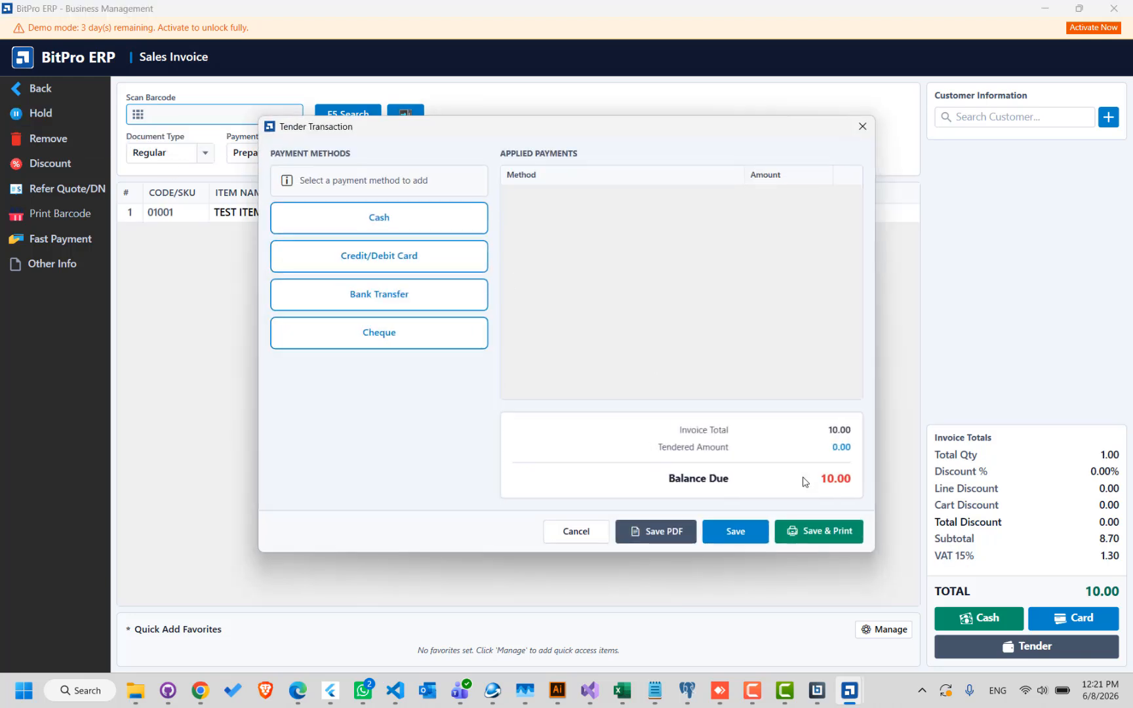
key("Tab")
key("Return")
key("Return")
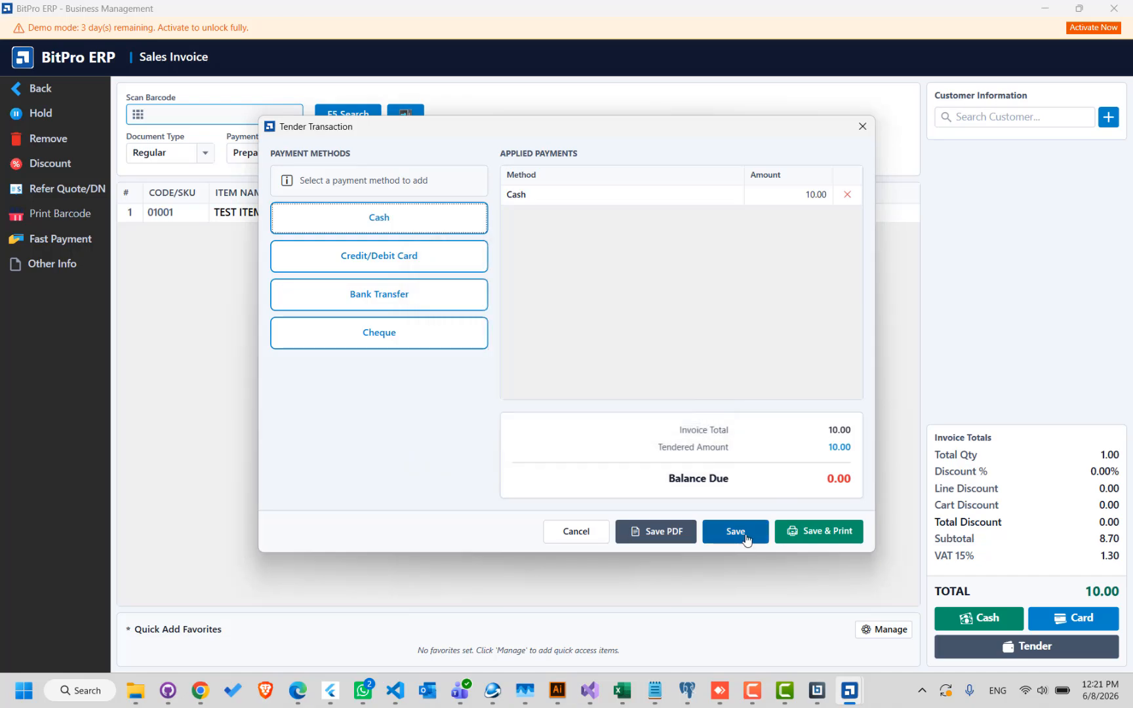
left_click(741, 538)
- Leave the sales invoice and open the ZATCA E-Invoice Dashboard
key("Escape")
key("Escape")
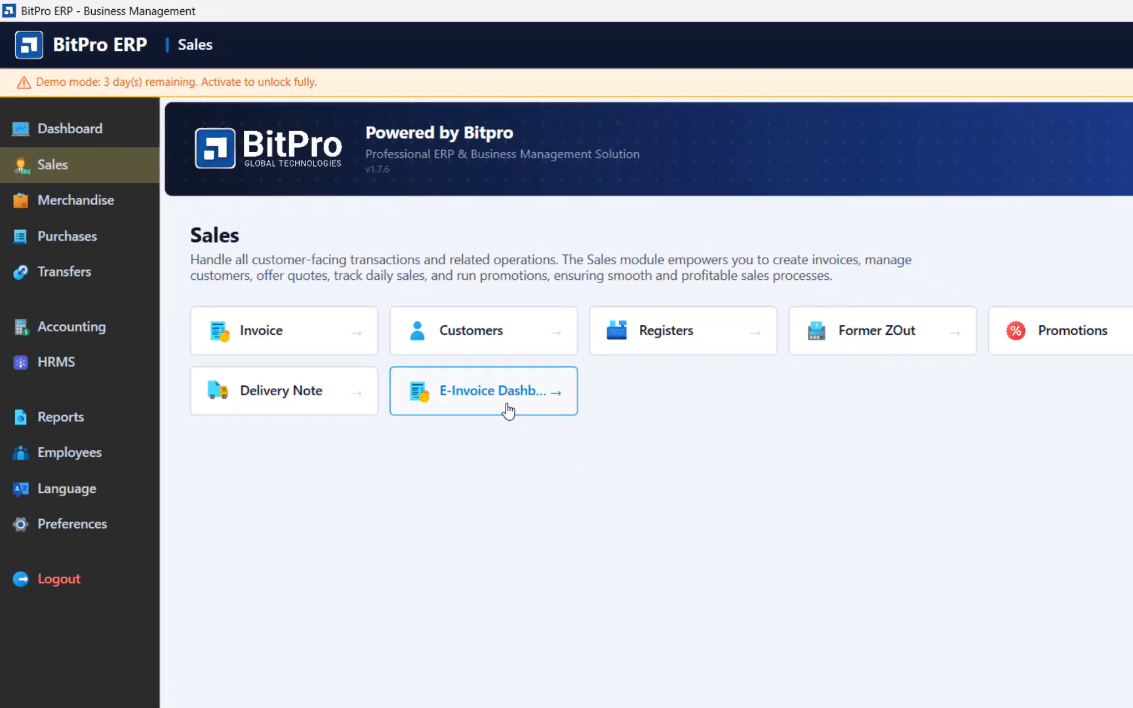
left_click(399, 321)
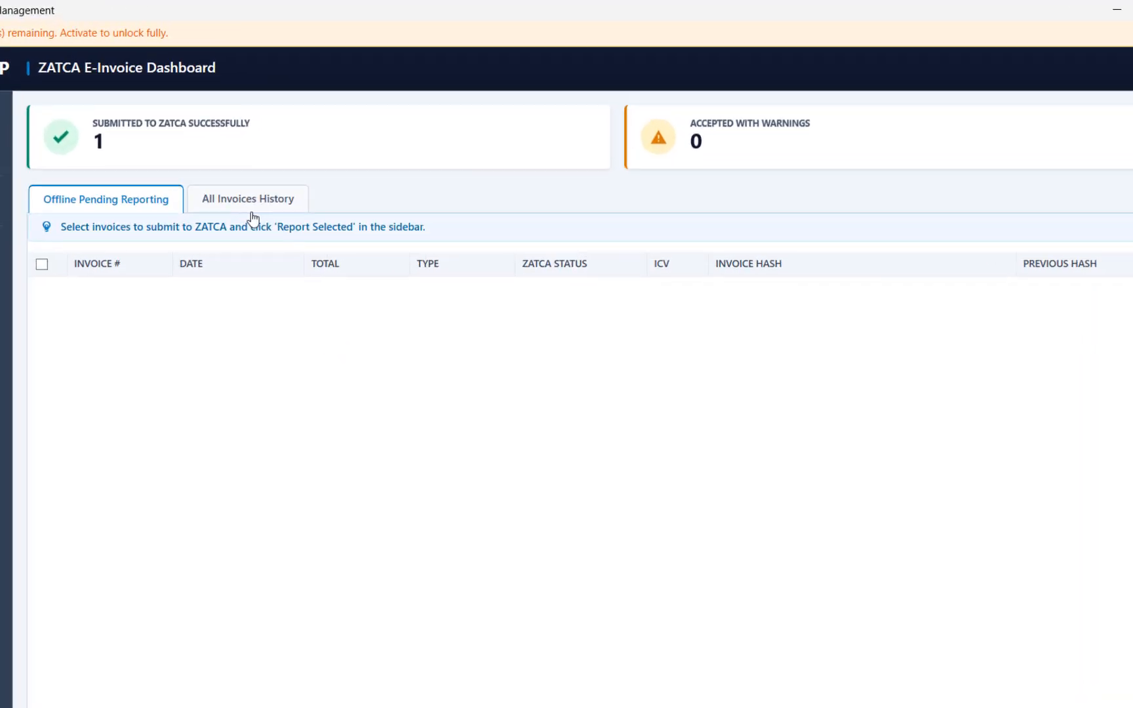
- Show the history of all invoices and check the test invoice's submission details and ZATCA response message
left_click(315, 174)
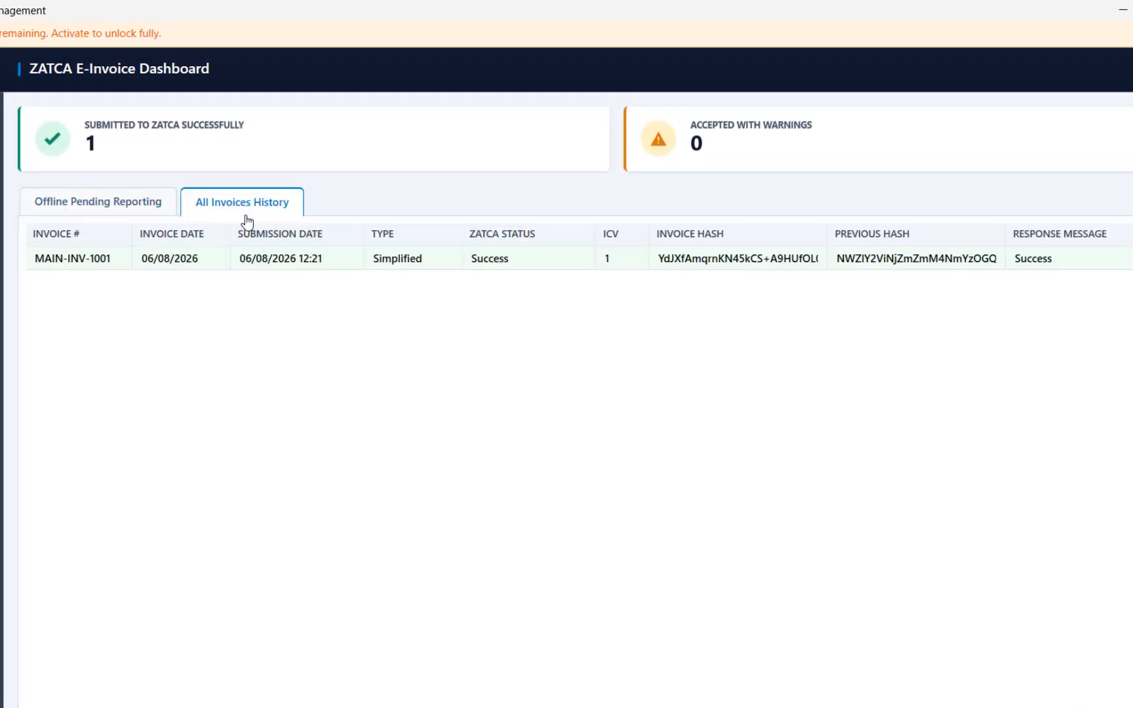
left_click(1030, 271)
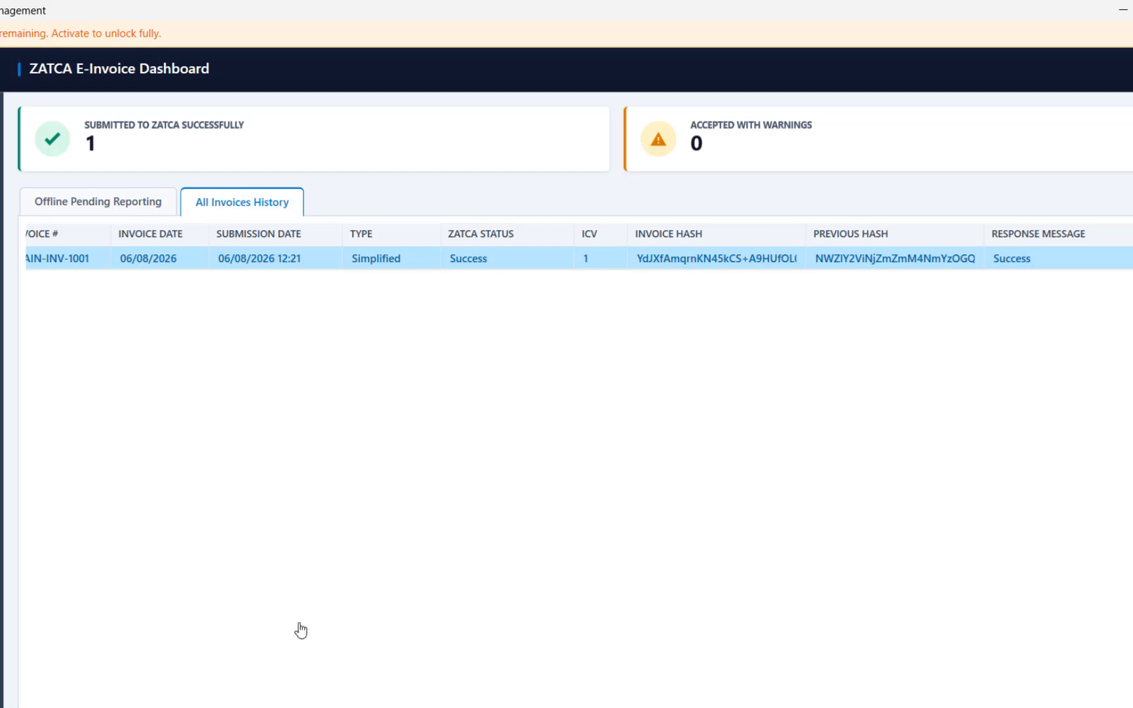
left_click_drag(292, 707, 266, 707)
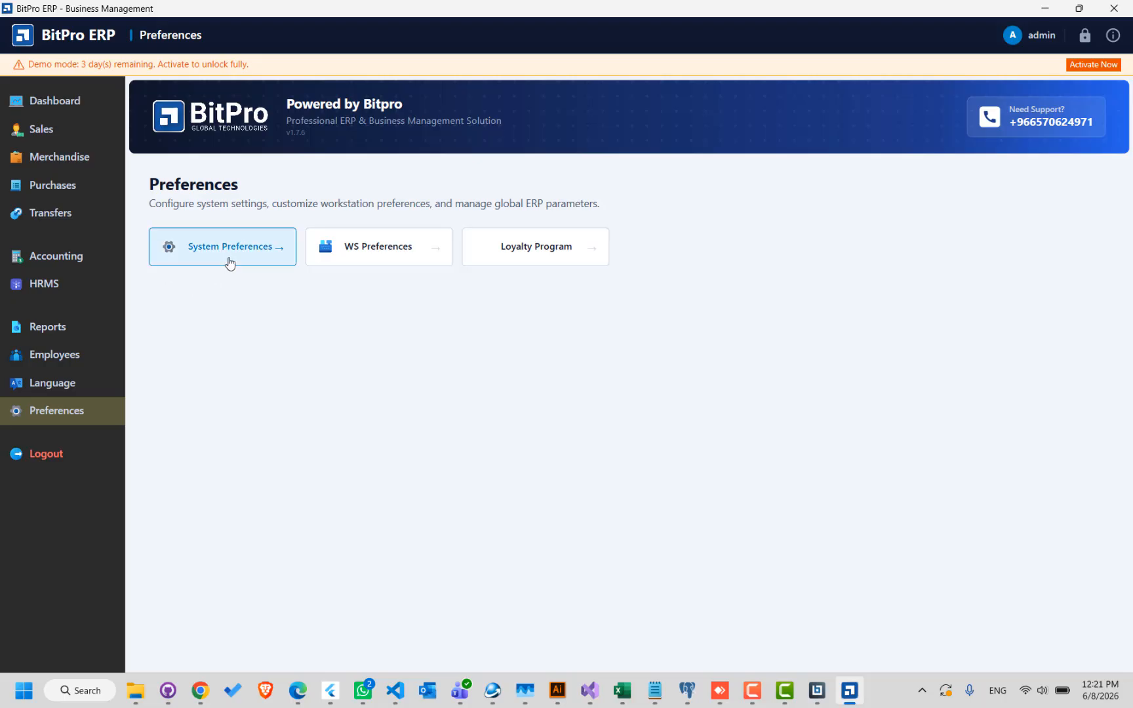
- Leave the dashboard for System Preferences and open the MAIN store for editing
left_click(228, 263)
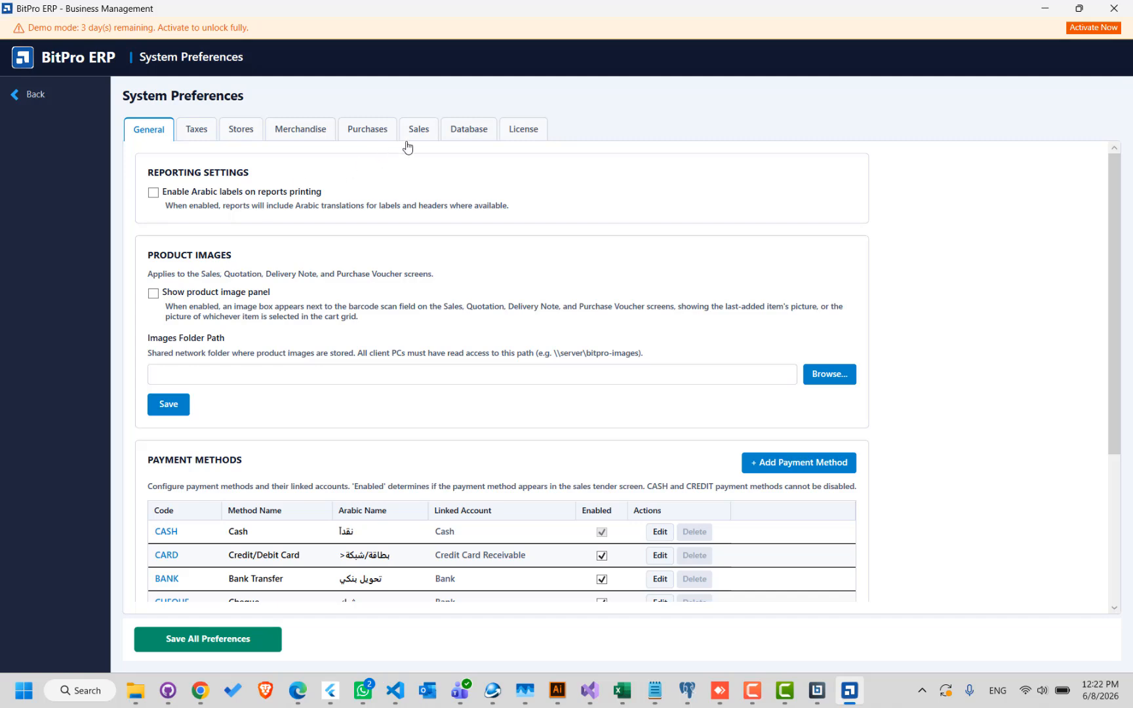
left_click(257, 128)
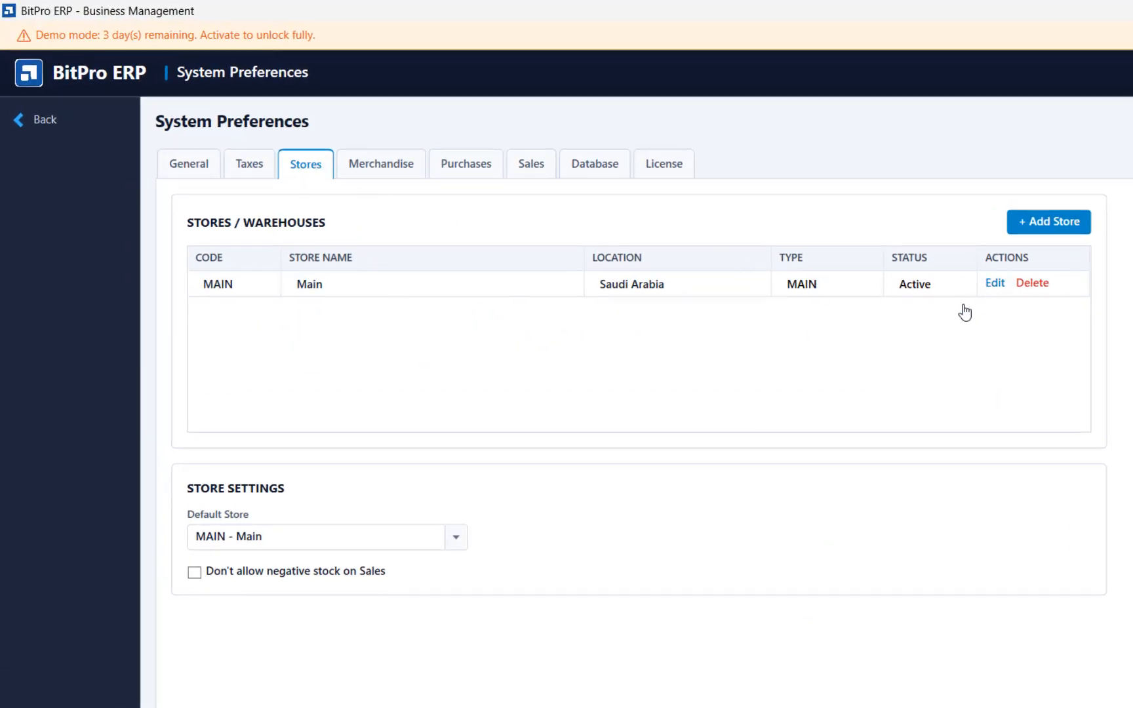
left_click(996, 284)
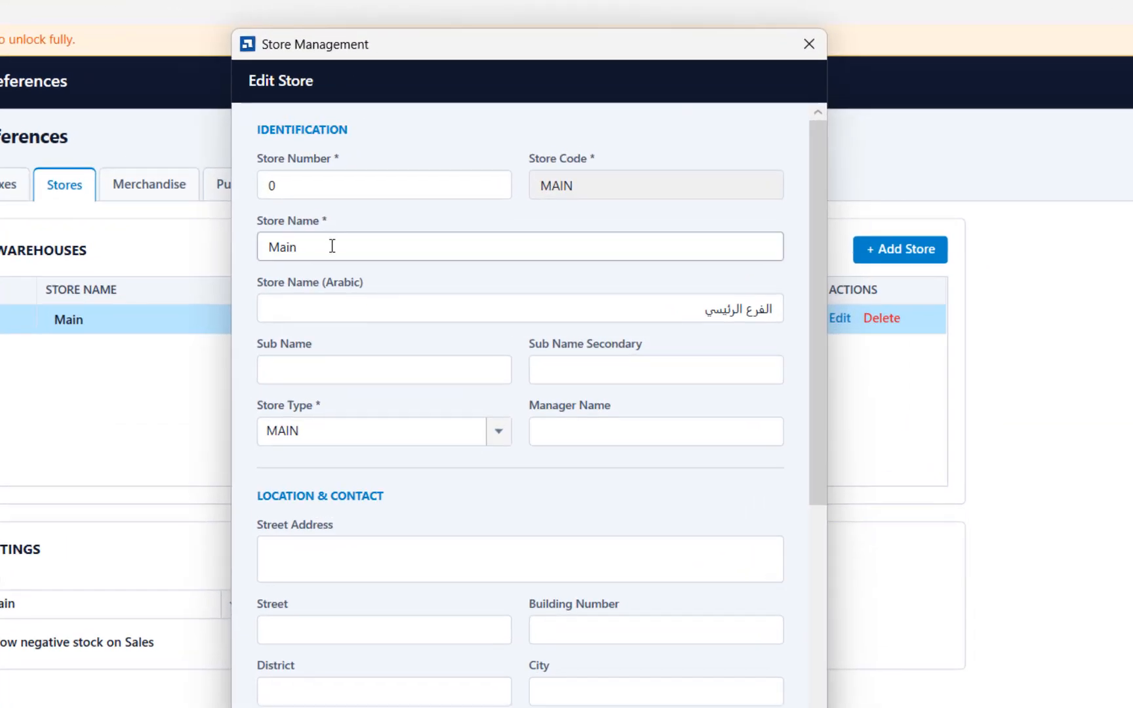
- Bring the tax registration info into the store's address and registration fields, and review the filled-in details
left_click_drag(426, 175, 352, 169)
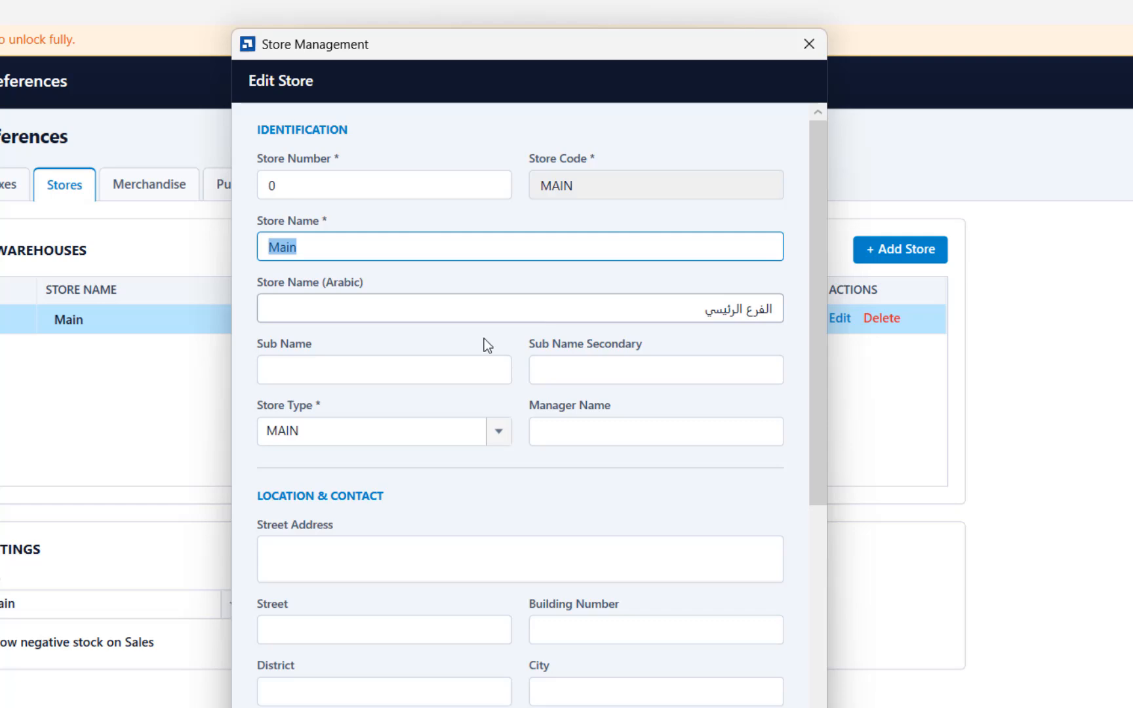
scroll(452, 462, "down", 6)
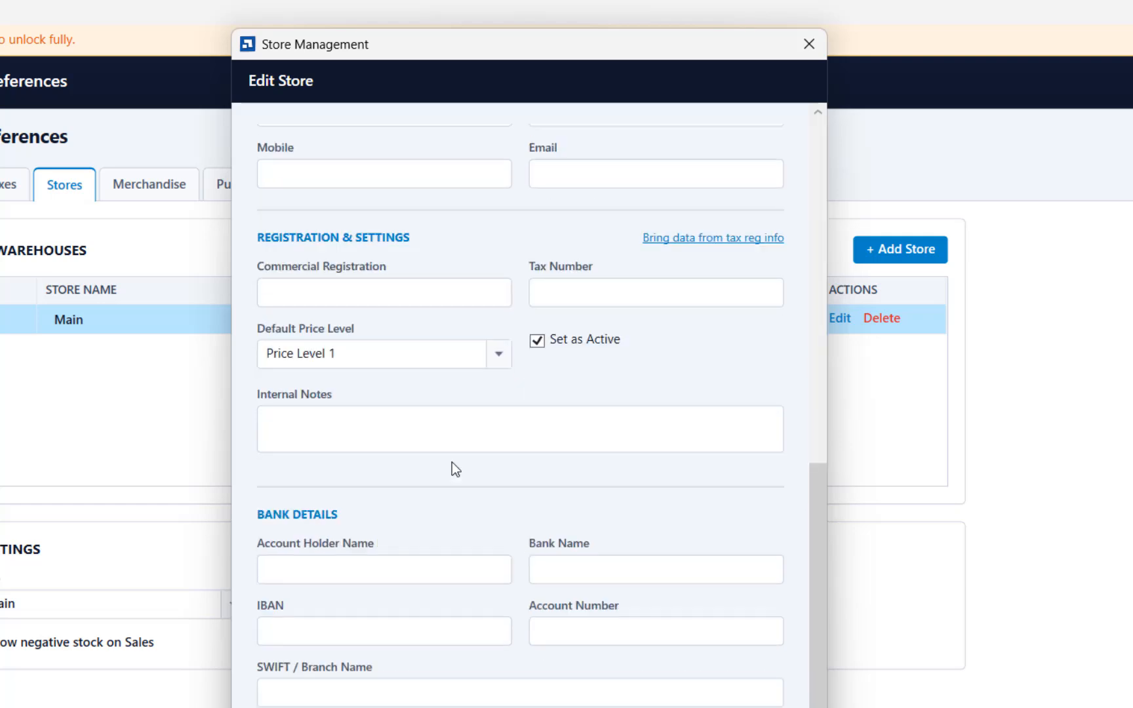
scroll(445, 359, "up", 6)
scroll(446, 359, "down", 1)
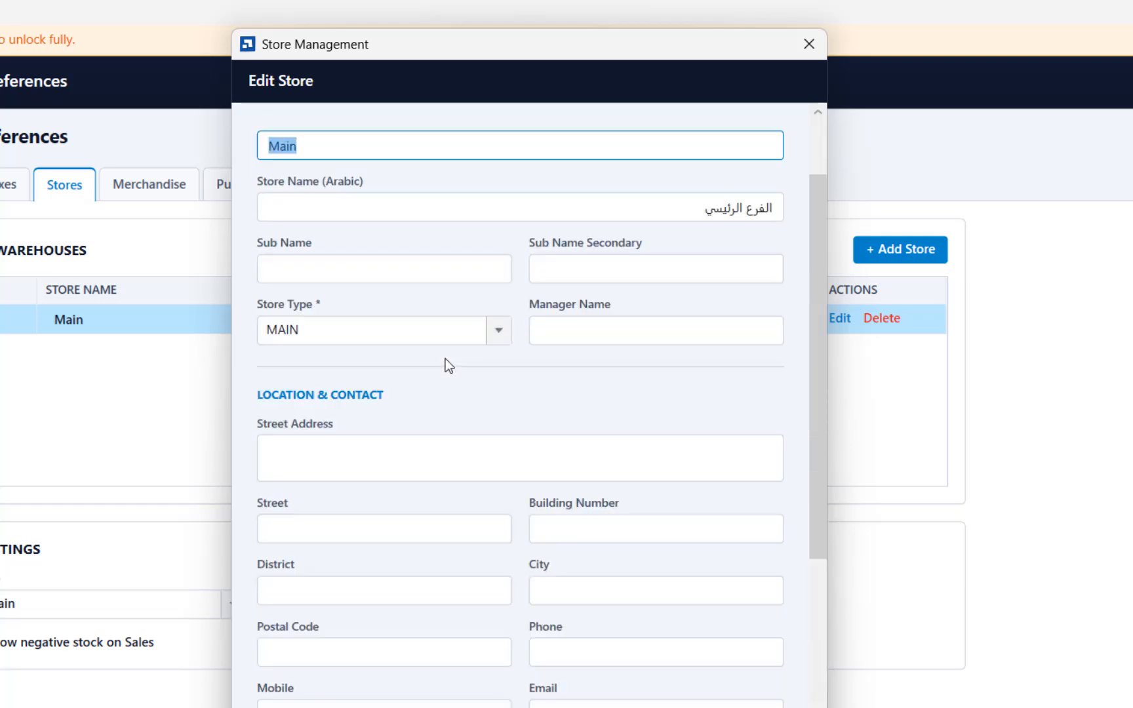
scroll(445, 359, "down", 5)
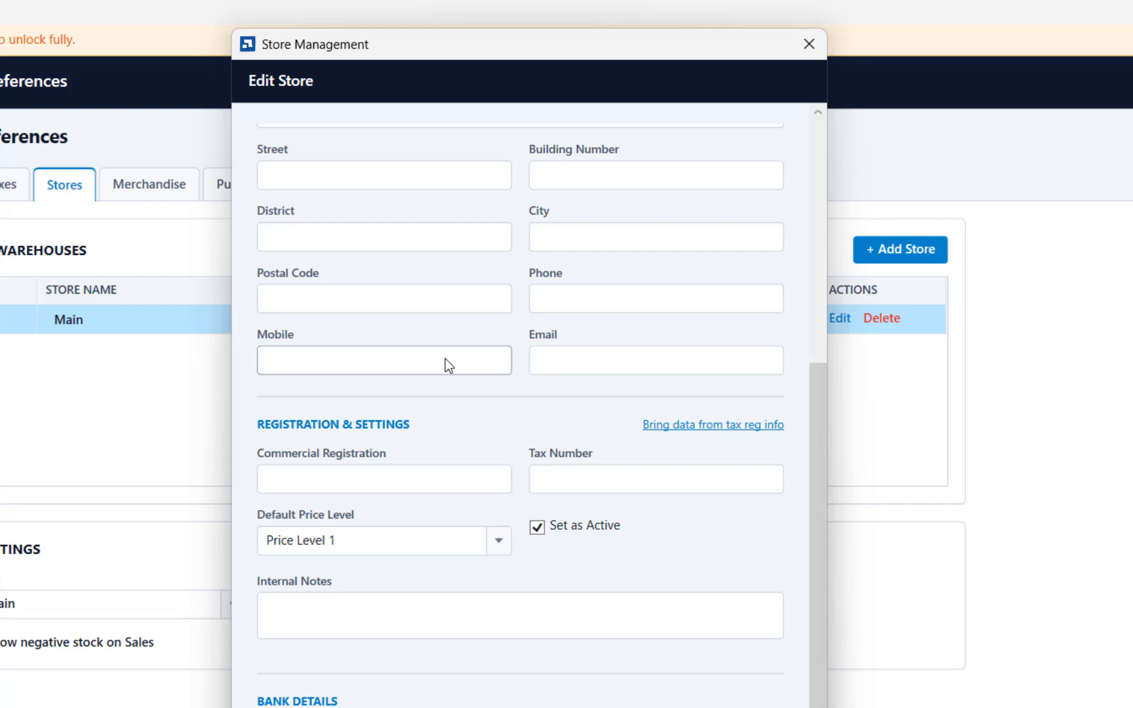
left_click(706, 426)
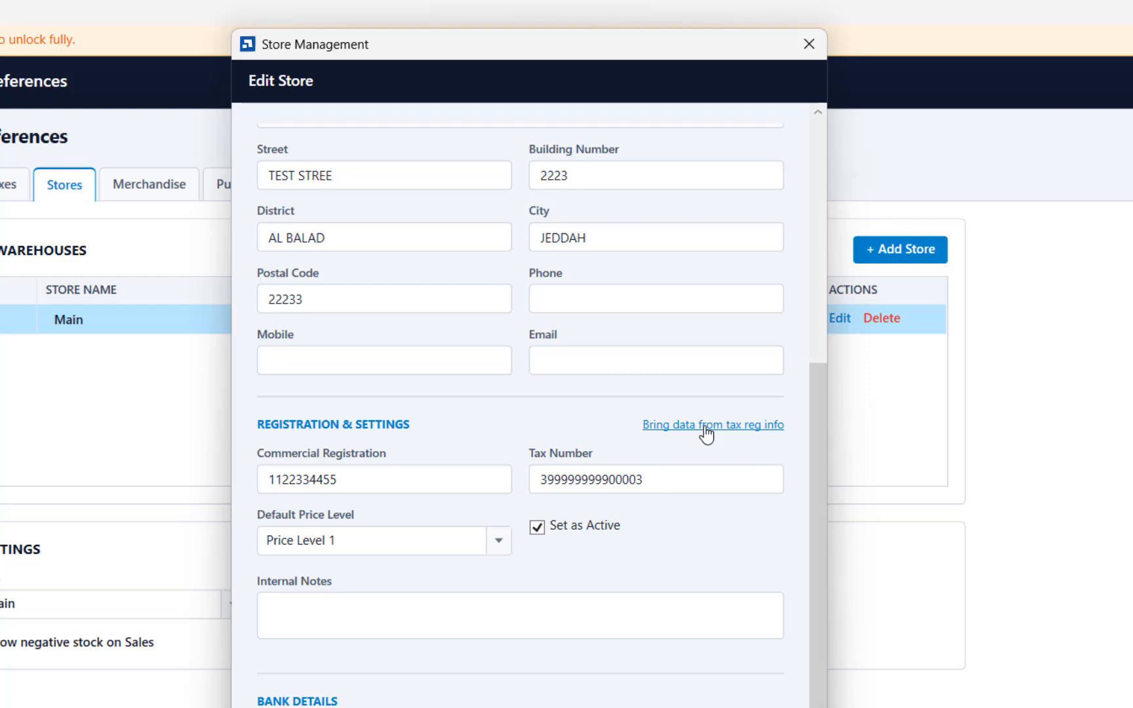
scroll(706, 433, "up", 5)
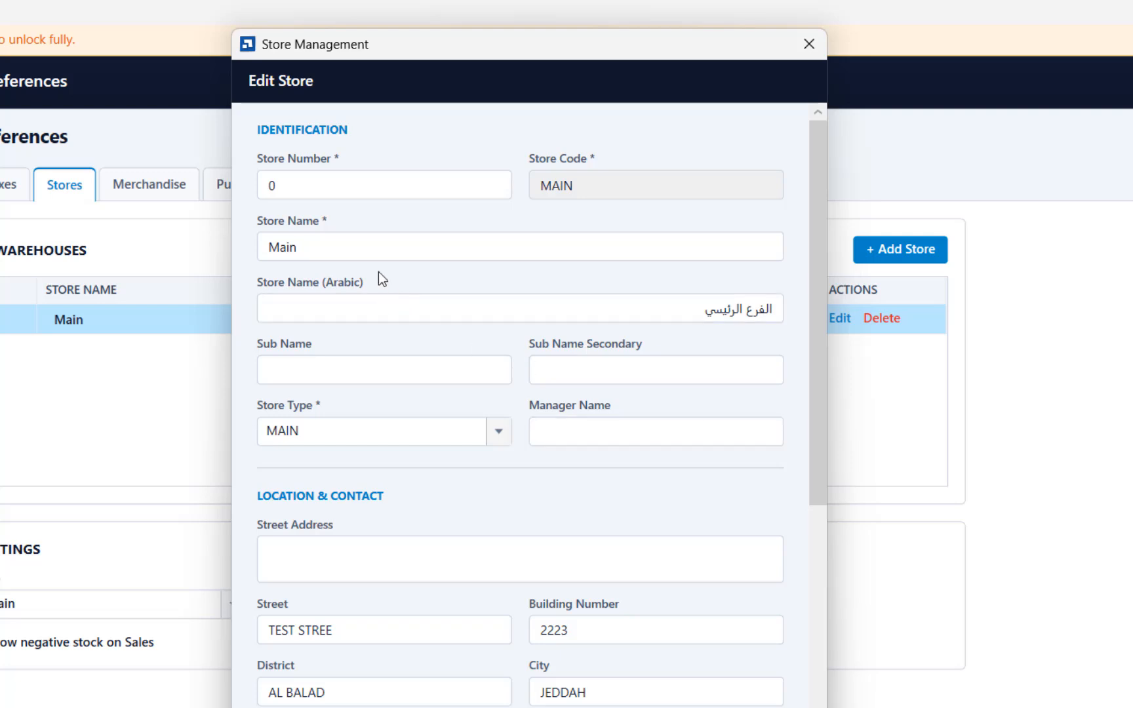
left_click(353, 248)
scroll(392, 562, "down", 6)
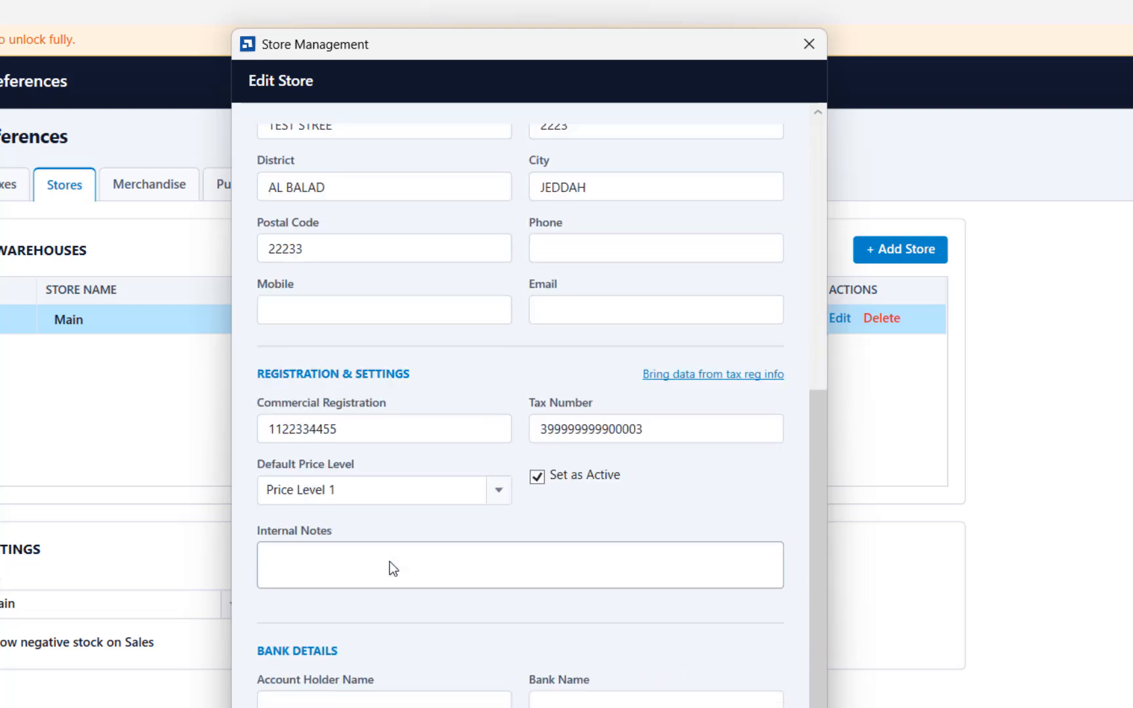
scroll(408, 311, "up", 1)
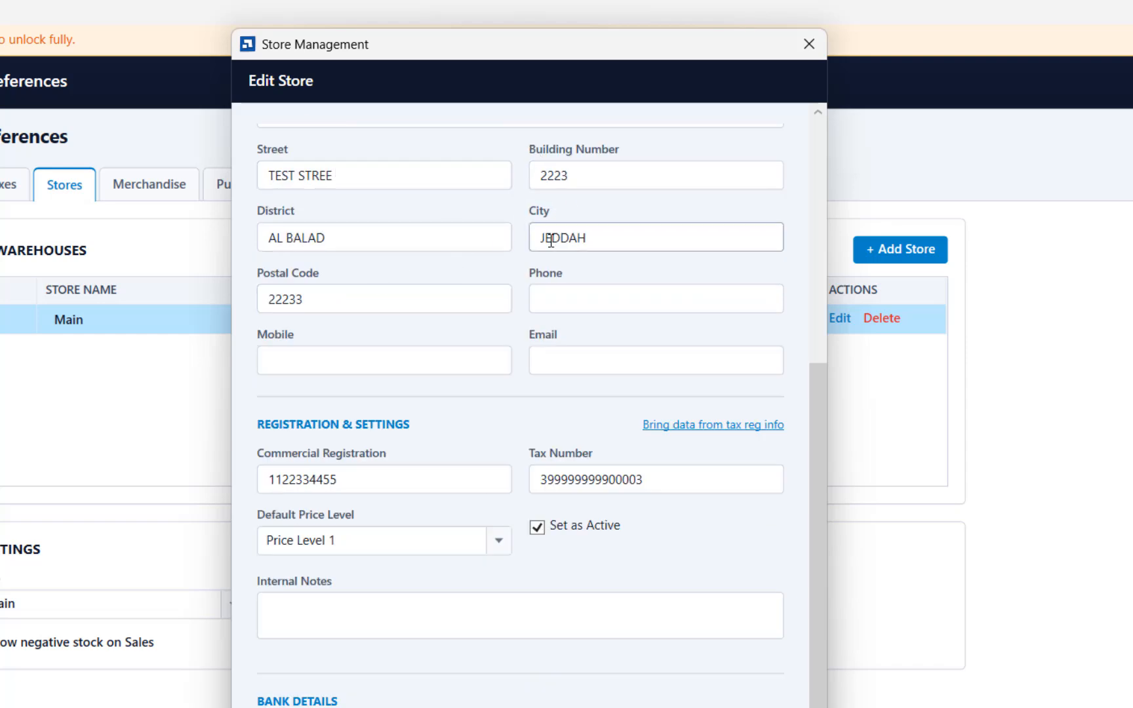
left_click_drag(681, 482, 396, 491)
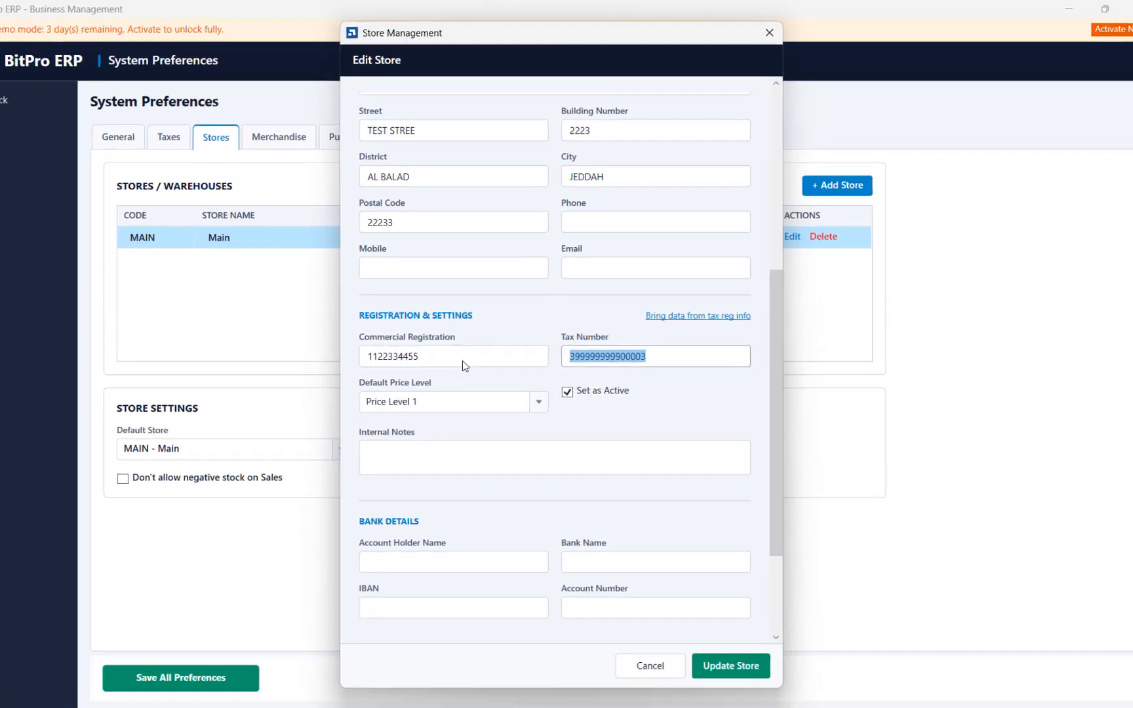
- Rename the store as ABC COMPANY and clear its Arabic store name
type("ABC COMP")
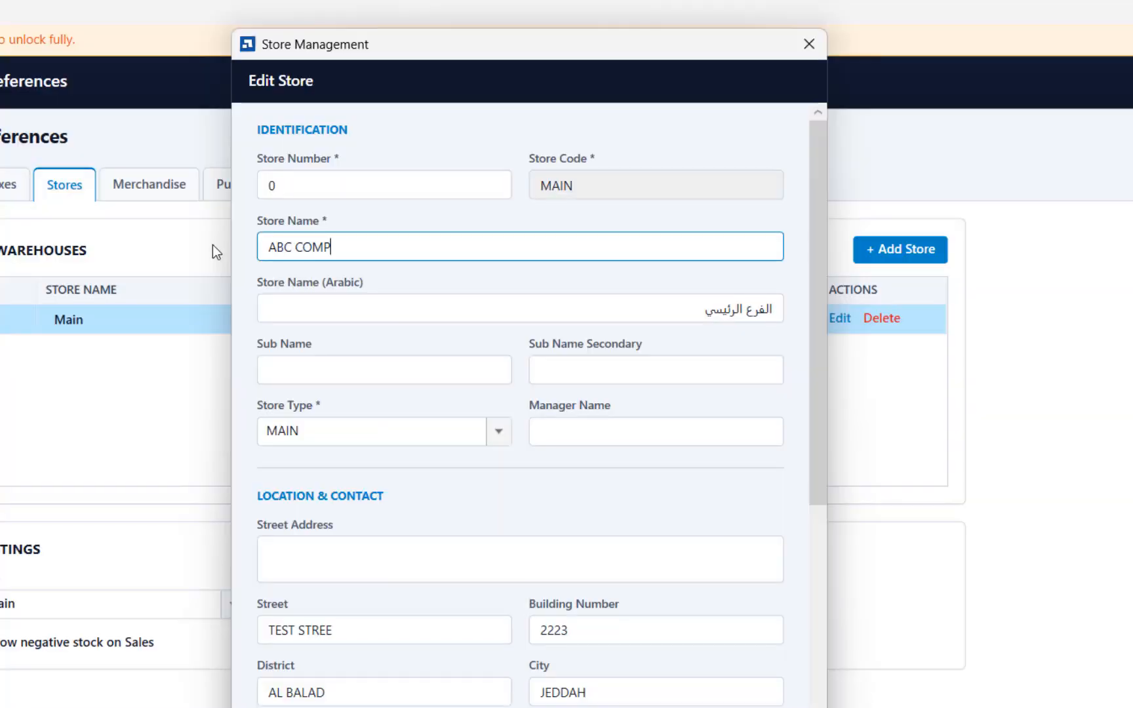
type("ANY")
key("Tab")
key("ctrl+a")
key("BackSpace")
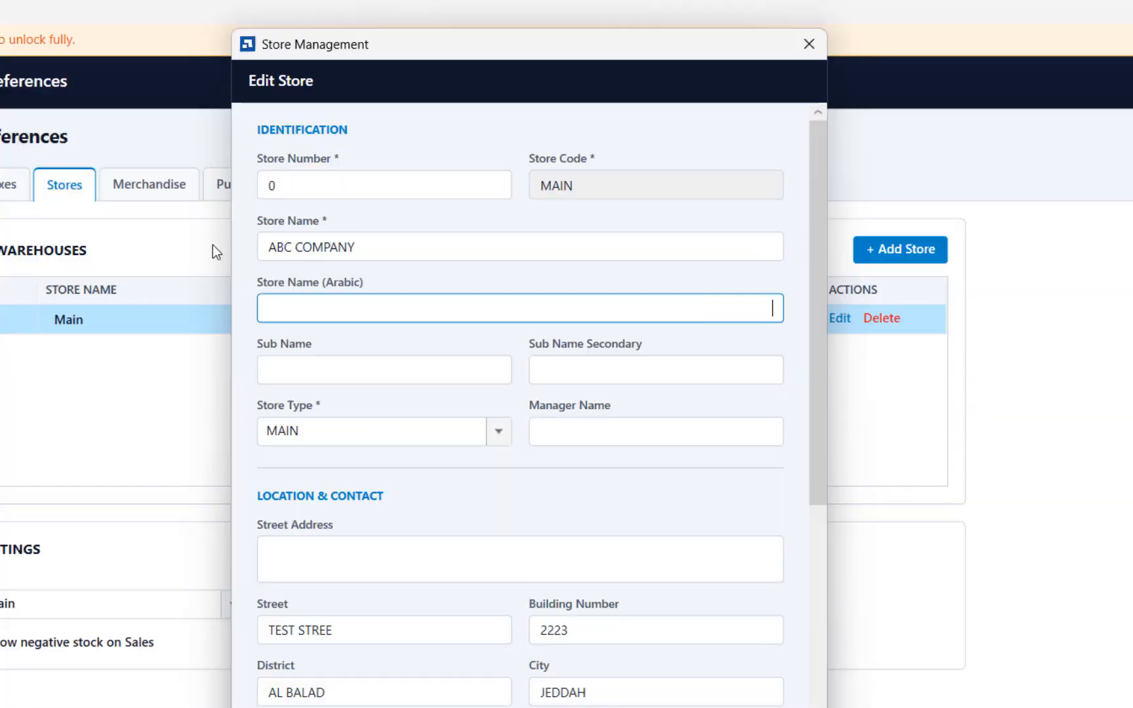